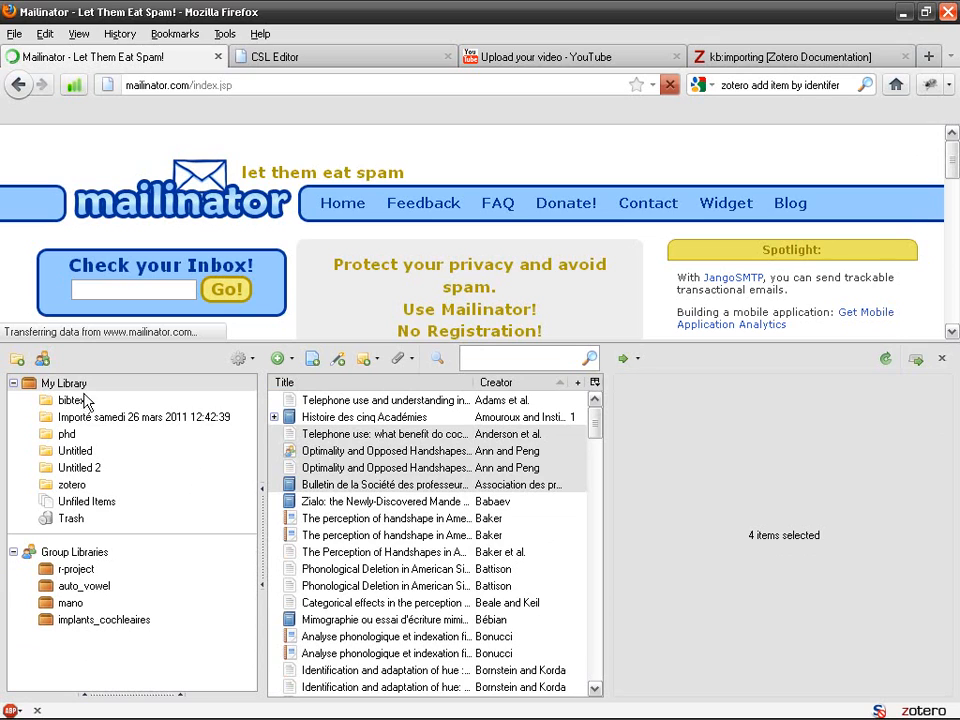
Cancel the MODS export dialog and close the Zotero library pane so Mailinator fills the window
{"action": "left_click", "coordinate": [137, 458]}
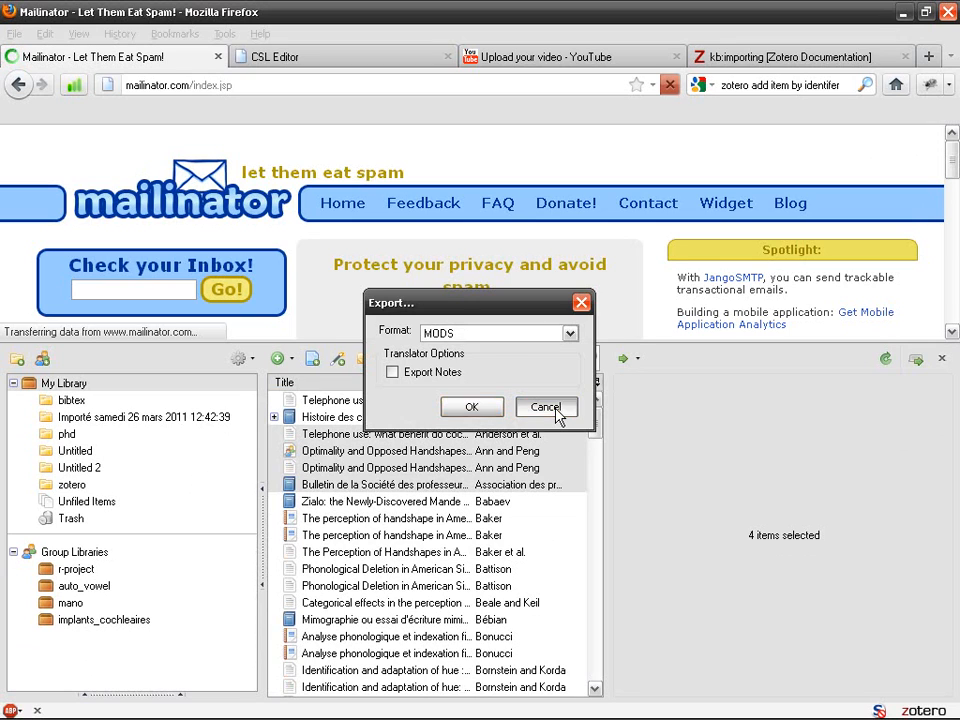
{"action": "left_click", "coordinate": [556, 409]}
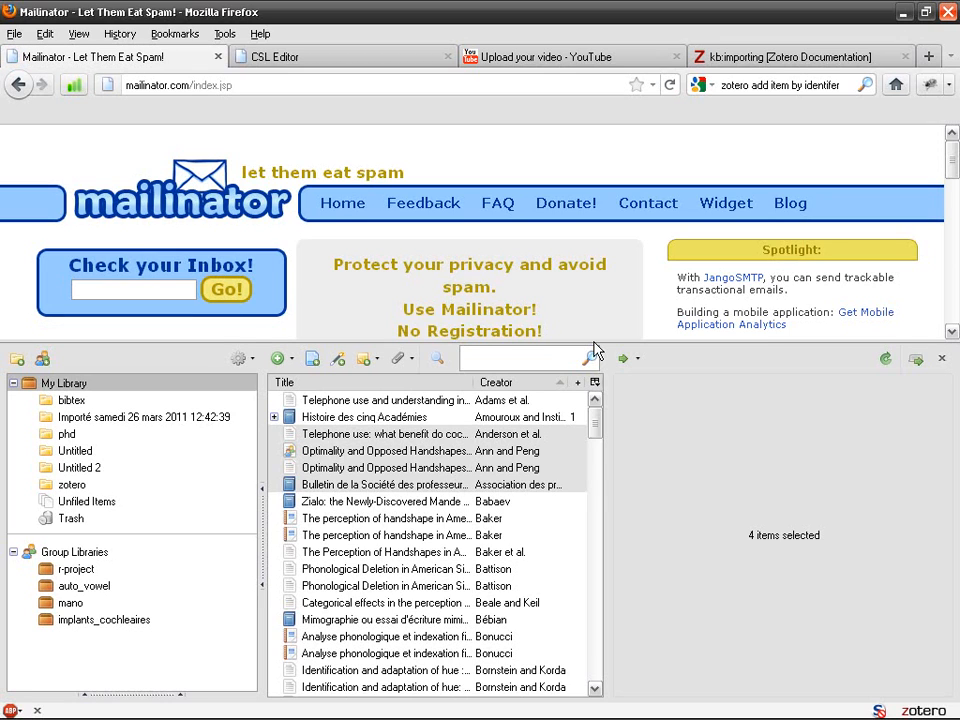
{"action": "left_click_drag", "start_coordinate": [593, 343], "coordinate": [636, 408]}
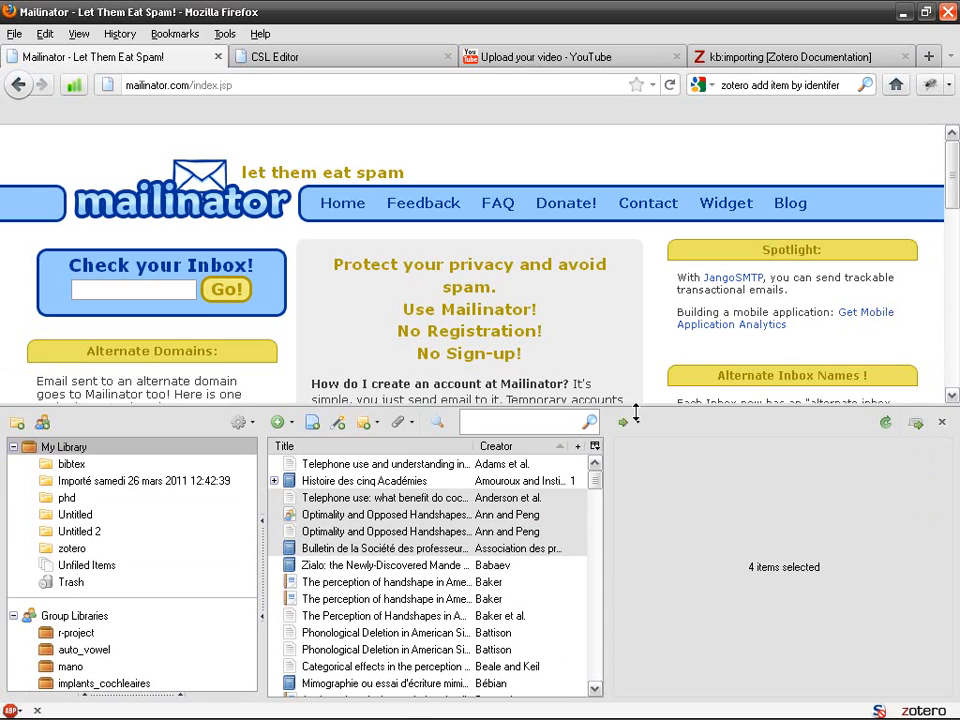
{"action": "left_click", "coordinate": [943, 421]}
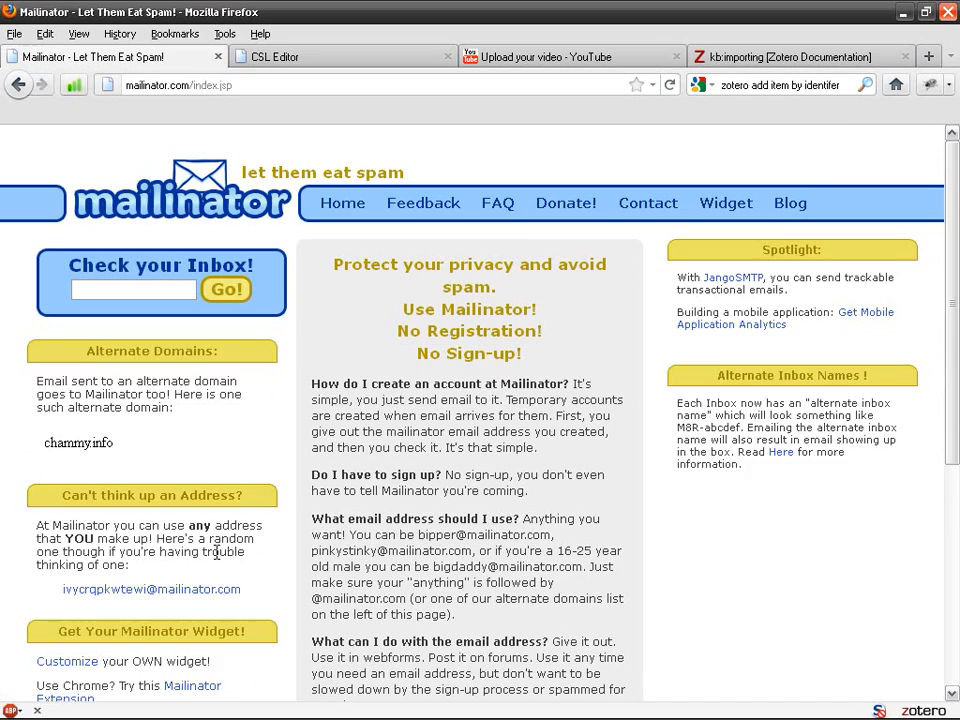
Select the random throwaway address suggested under 'Can't think up an Address?' on Mailinator
{"action": "scroll", "coordinate": [216, 553], "scroll_direction": "down", "scroll_amount": 2}
{"action": "left_click_drag", "start_coordinate": [253, 489], "coordinate": [64, 495]}
{"action": "key", "text": "ctrl+c"}
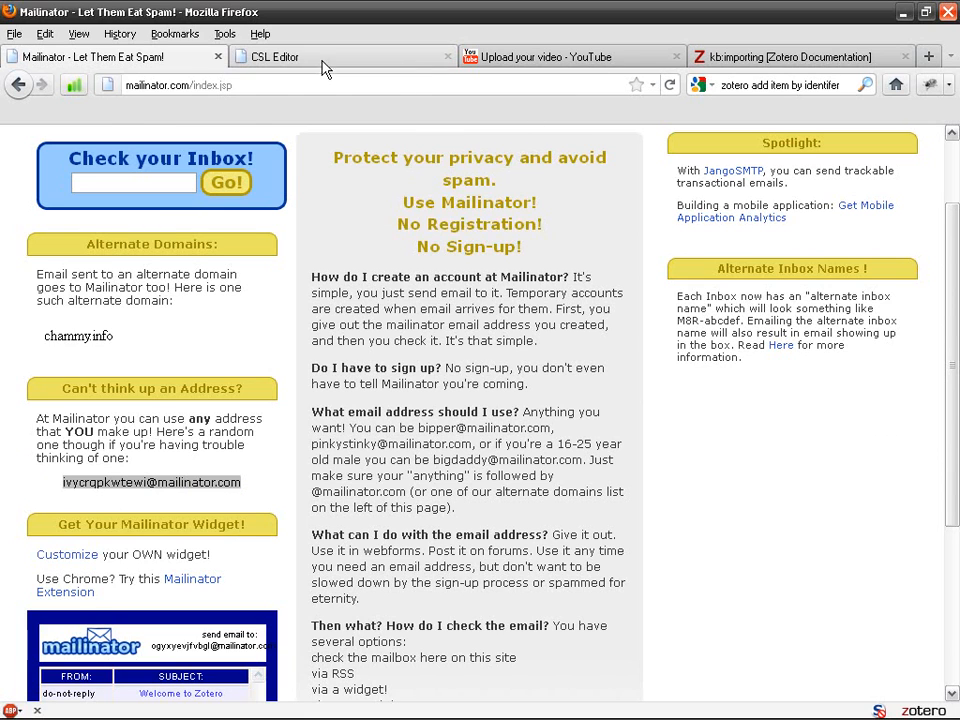
Navigate from the documentation page to the zotero.org account registration page
{"action": "left_click", "coordinate": [720, 60]}
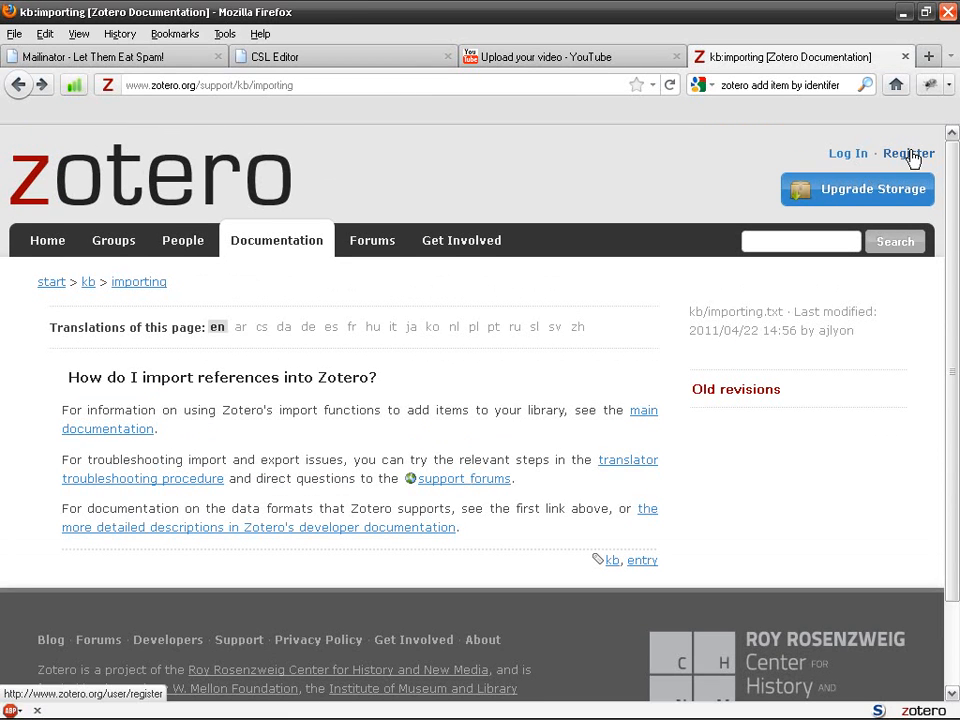
{"action": "left_click", "coordinate": [78, 177]}
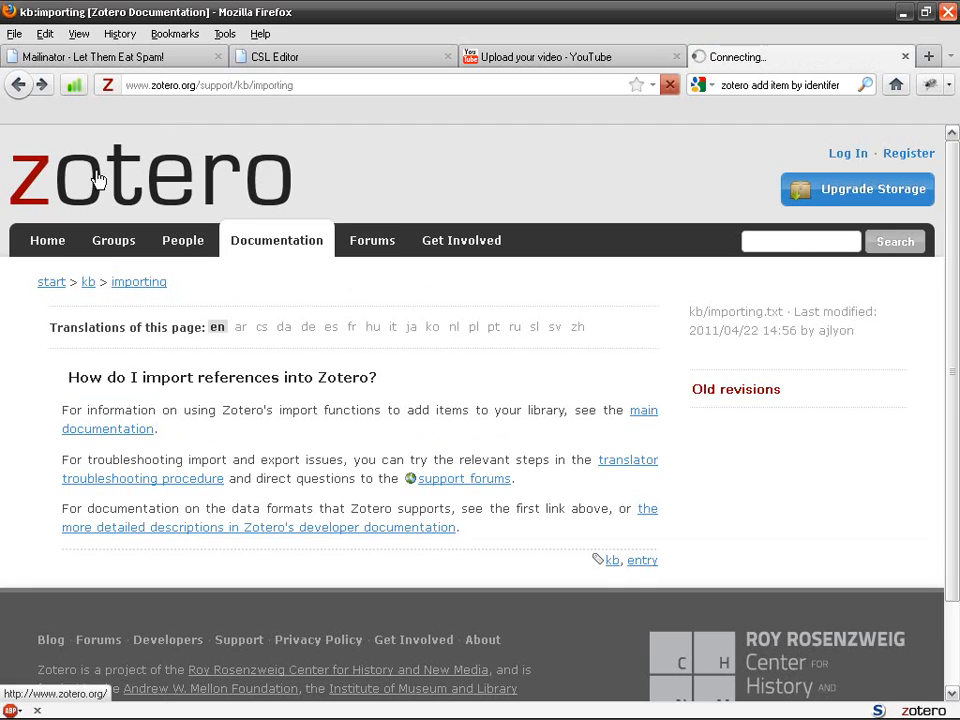
{"action": "left_click", "coordinate": [909, 155]}
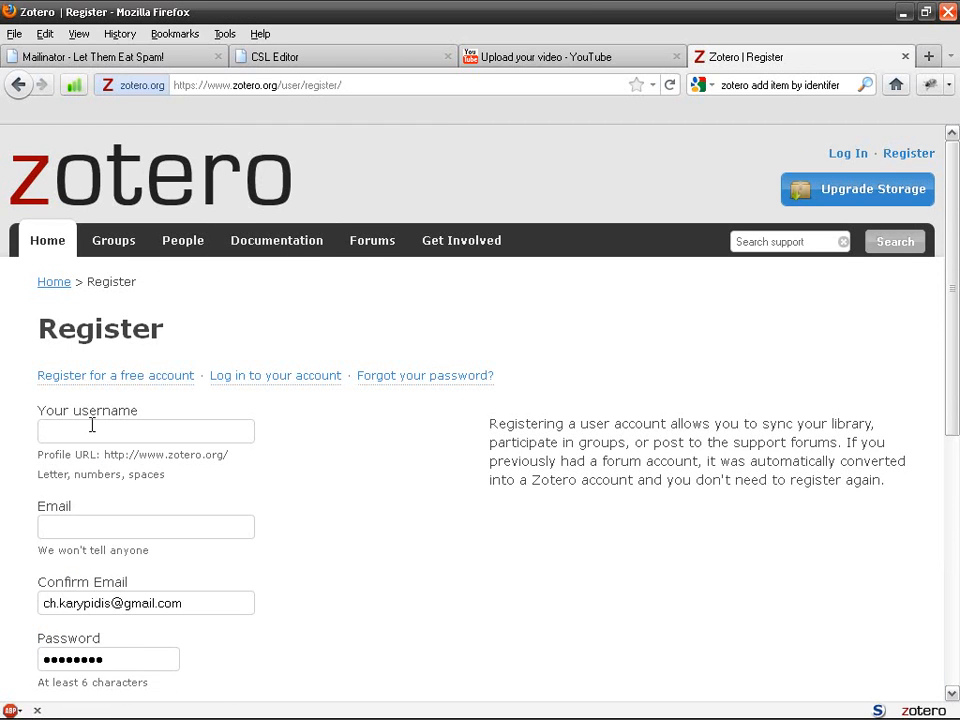
Paste the throwaway address into Email and Username, trimming the domain from the username
{"action": "left_click", "coordinate": [117, 437]}
{"action": "left_click", "coordinate": [184, 533]}
{"action": "key", "text": "ctrl+v"}
{"action": "left_click", "coordinate": [169, 433]}
{"action": "key", "text": "ctrl+v"}
{"action": "key", "text": "shift+Left"}
{"action": "key", "text": "shift+Left"}
{"action": "key", "text": "shift+Left"}
{"action": "key", "text": "shift+Left"}
{"action": "key", "text": "shift+Left"}
{"action": "key", "text": "shift+Left"}
{"action": "key", "text": "shift+Left"}
{"action": "key", "text": "shift+Left"}
{"action": "key", "text": "shift+Left"}
{"action": "key", "text": "shift+Left"}
{"action": "key", "text": "shift+Left"}
{"action": "key", "text": "shift+Left"}
{"action": "key", "text": "shift+Left"}
{"action": "key", "text": "shift+Left"}
{"action": "key", "text": "shift+Left"}
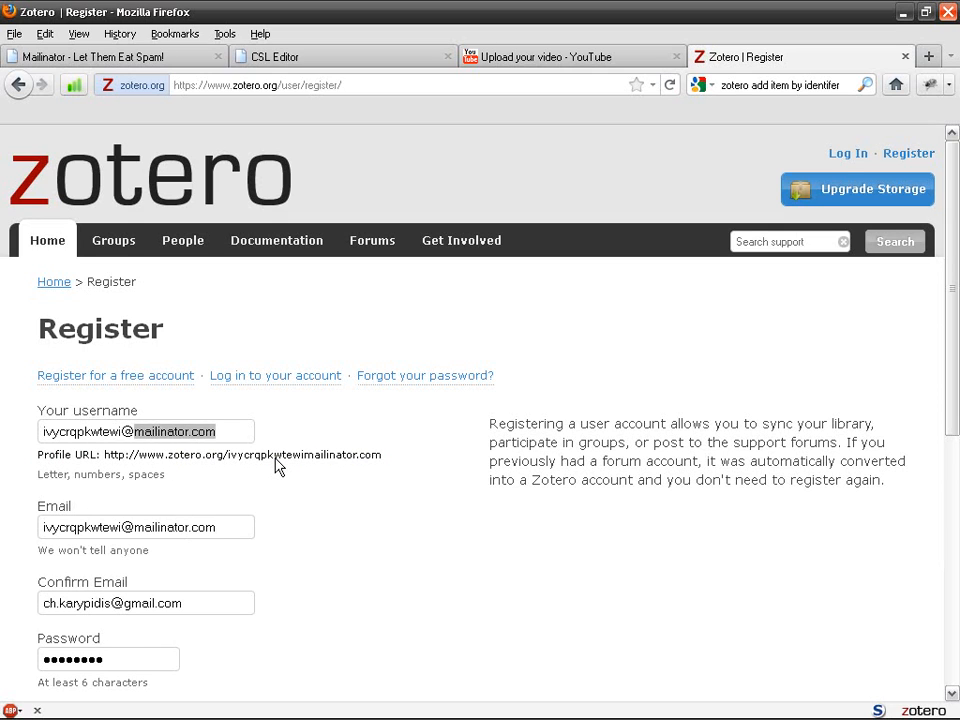
{"action": "key", "text": "BackSpace"}
{"action": "scroll", "coordinate": [160, 425], "scroll_direction": "down", "scroll_amount": 2}
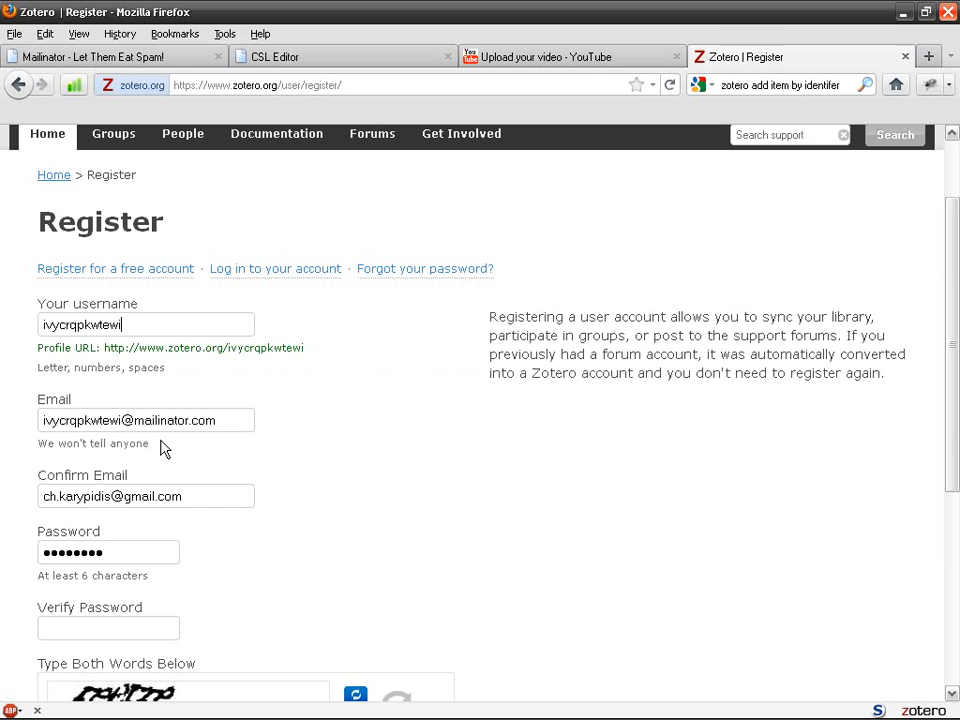
{"action": "left_click_drag", "start_coordinate": [124, 324], "coordinate": [1, 324]}
{"action": "key", "text": "ctrl+c"}
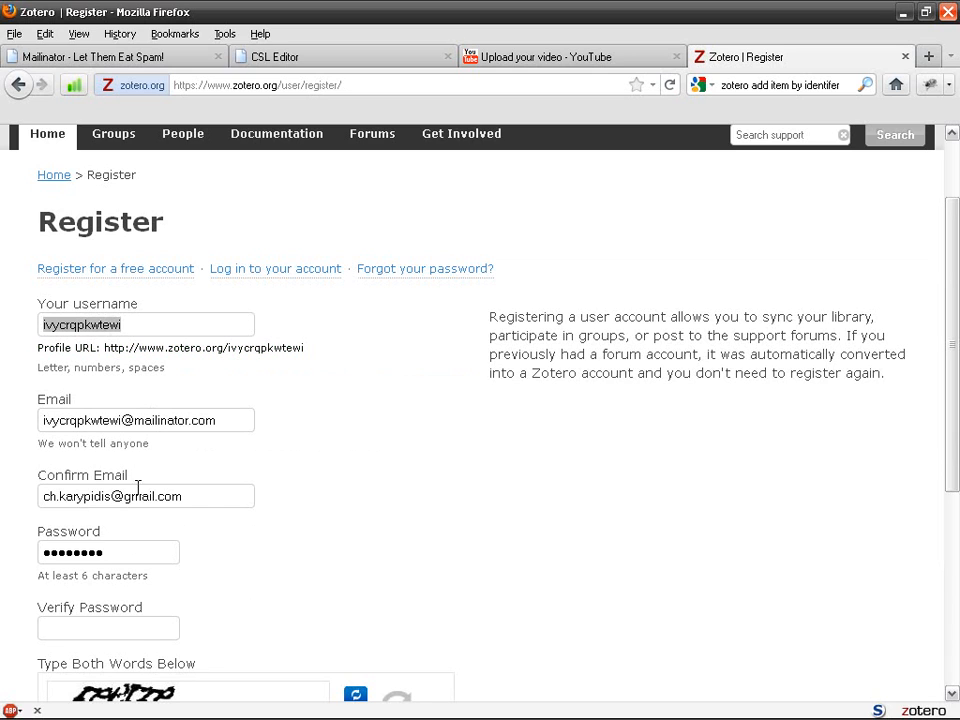
Put the full address in Confirm Email and enter the password in Password and Verify Password
{"action": "left_click_drag", "start_coordinate": [194, 497], "coordinate": [38, 497]}
{"action": "key", "text": "ctrl+v"}
{"action": "left_click_drag", "start_coordinate": [100, 552], "coordinate": [30, 553]}
{"action": "key", "text": "ctrl+v"}
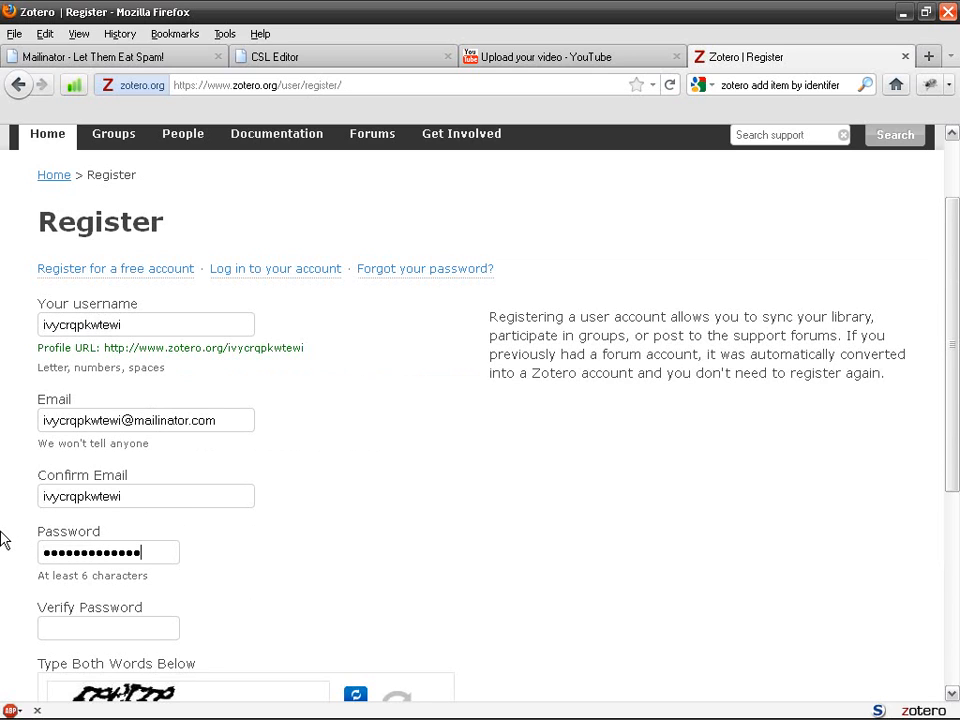
{"action": "left_click_drag", "start_coordinate": [219, 421], "coordinate": [36, 449]}
{"action": "key", "text": "ctrl+c"}
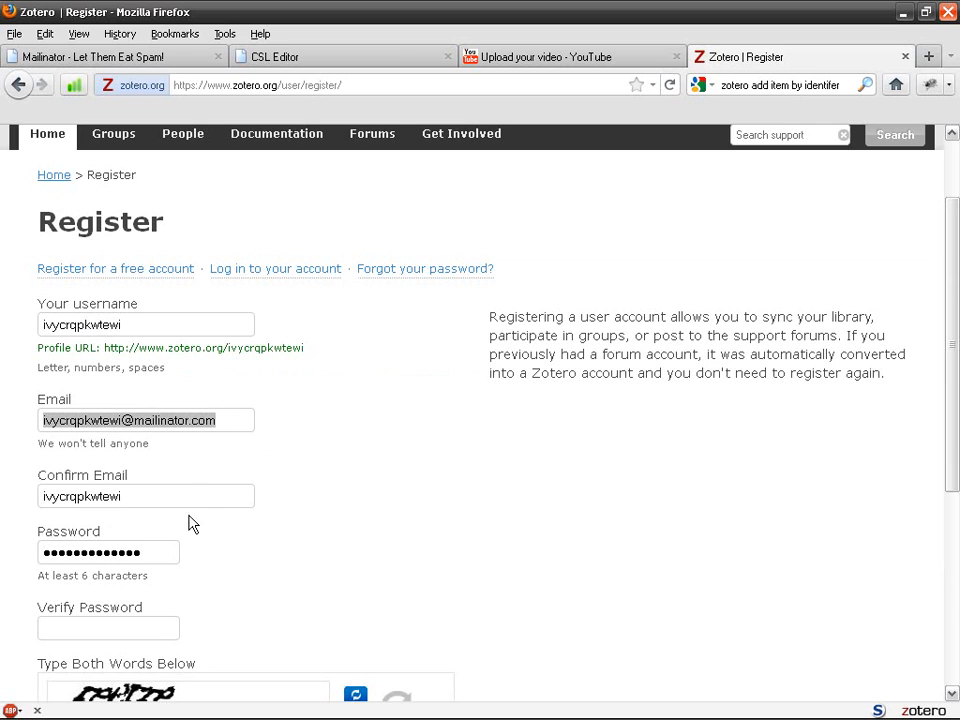
{"action": "left_click_drag", "start_coordinate": [153, 498], "coordinate": [17, 493]}
{"action": "key", "text": "ctrl+v"}
{"action": "left_click_drag", "start_coordinate": [150, 325], "coordinate": [4, 317]}
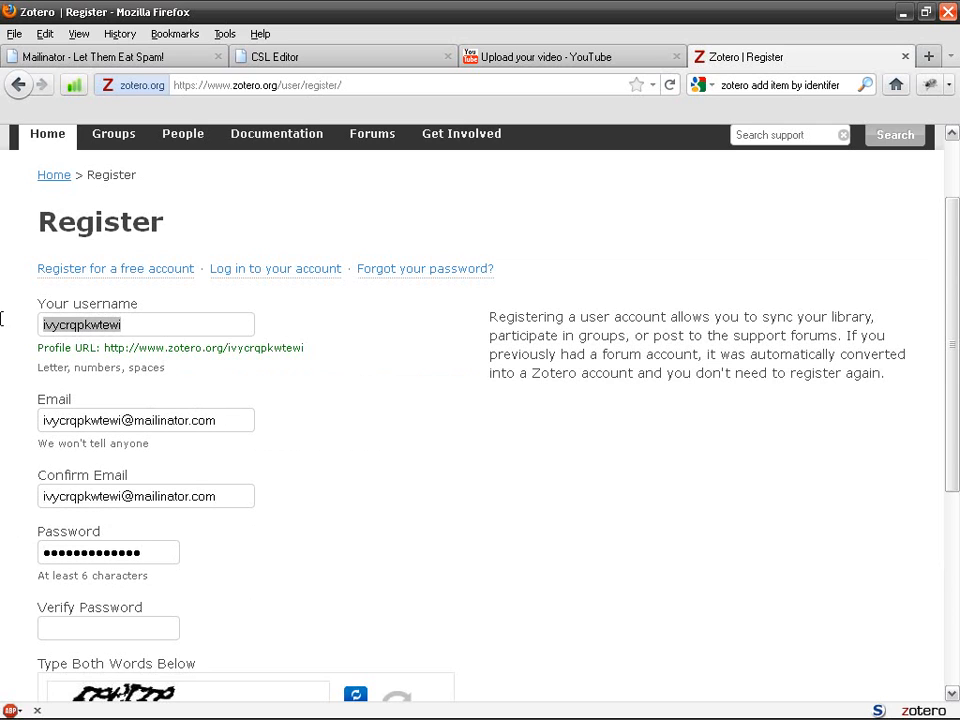
{"action": "scroll", "coordinate": [234, 497], "scroll_direction": "down", "scroll_amount": 2}
{"action": "left_click", "coordinate": [129, 521]}
{"action": "key", "text": "ctrl+v"}
{"action": "scroll", "coordinate": [160, 546], "scroll_direction": "down", "scroll_amount": 2}
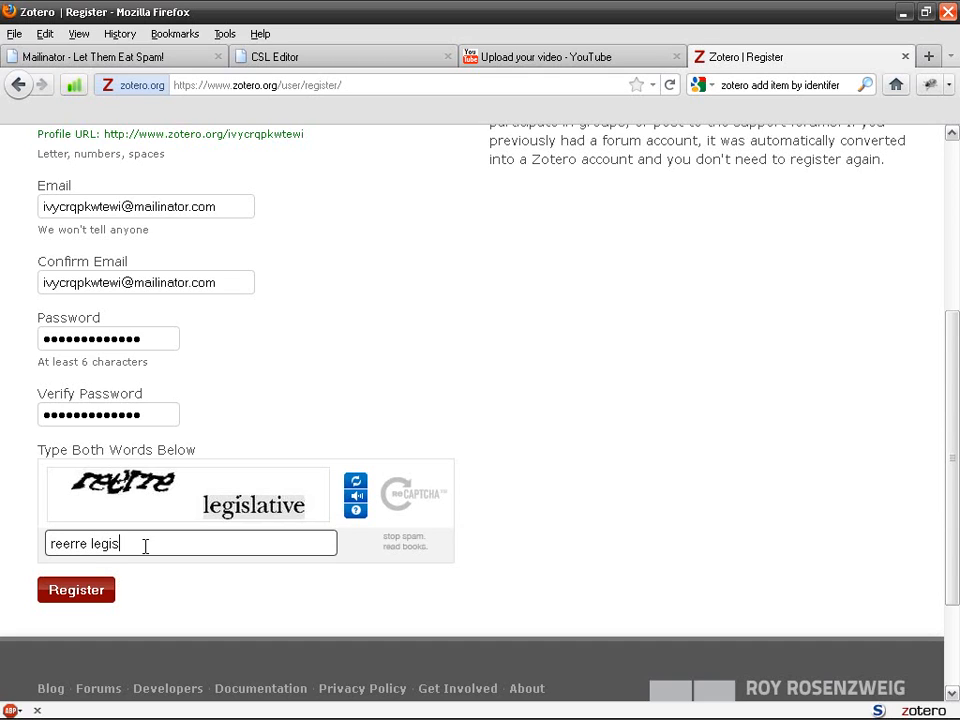
Submit the registration form and decline saving the password in Firefox
{"action": "left_click", "coordinate": [77, 592]}
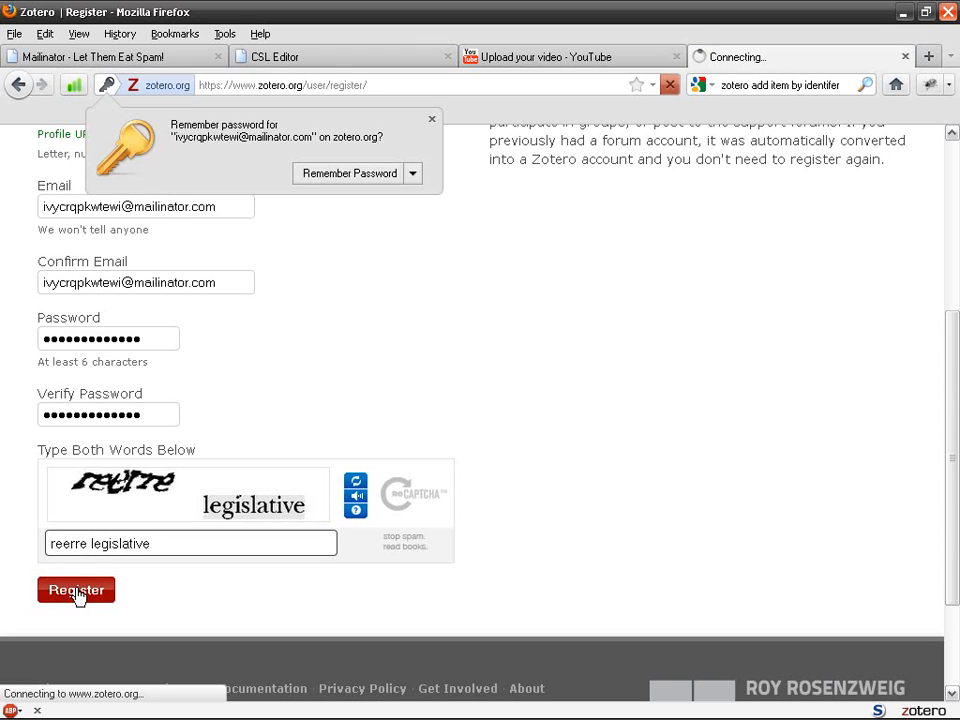
{"action": "left_click", "coordinate": [413, 174]}
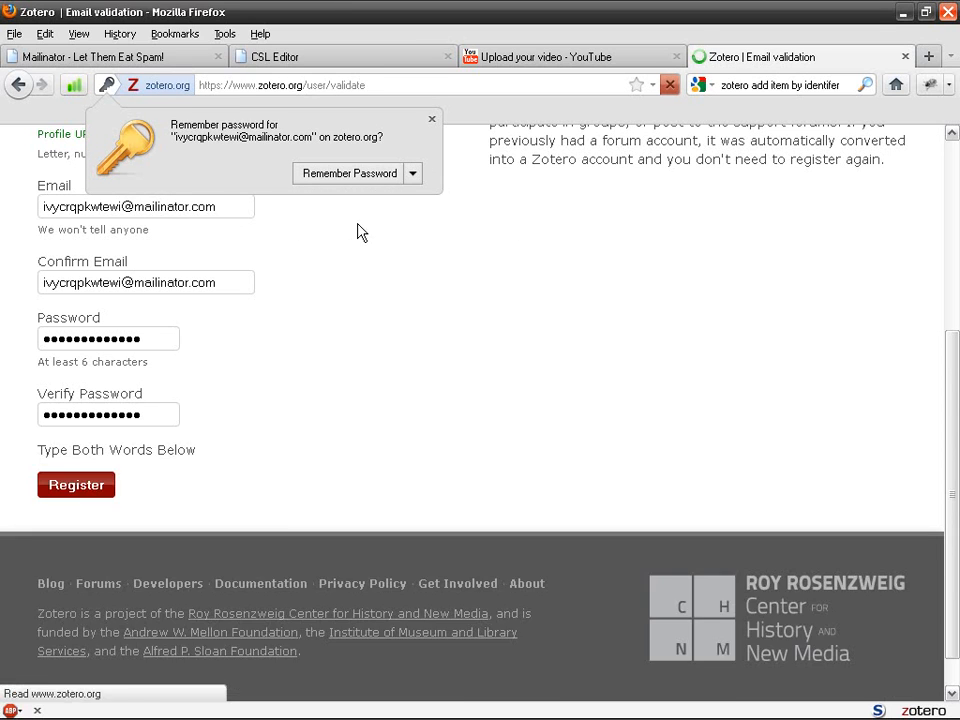
{"action": "left_click", "coordinate": [413, 176]}
{"action": "left_click", "coordinate": [362, 221]}
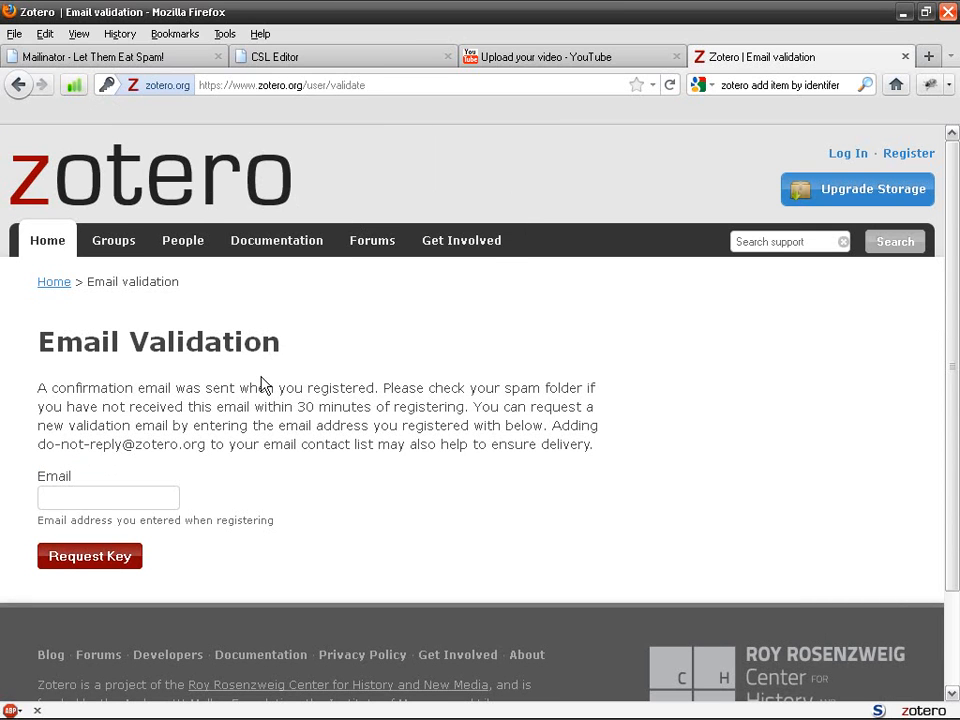
Open the Welcome to Zotero email in the Mailinator inbox and follow its validation link
{"action": "left_click", "coordinate": [528, 66]}
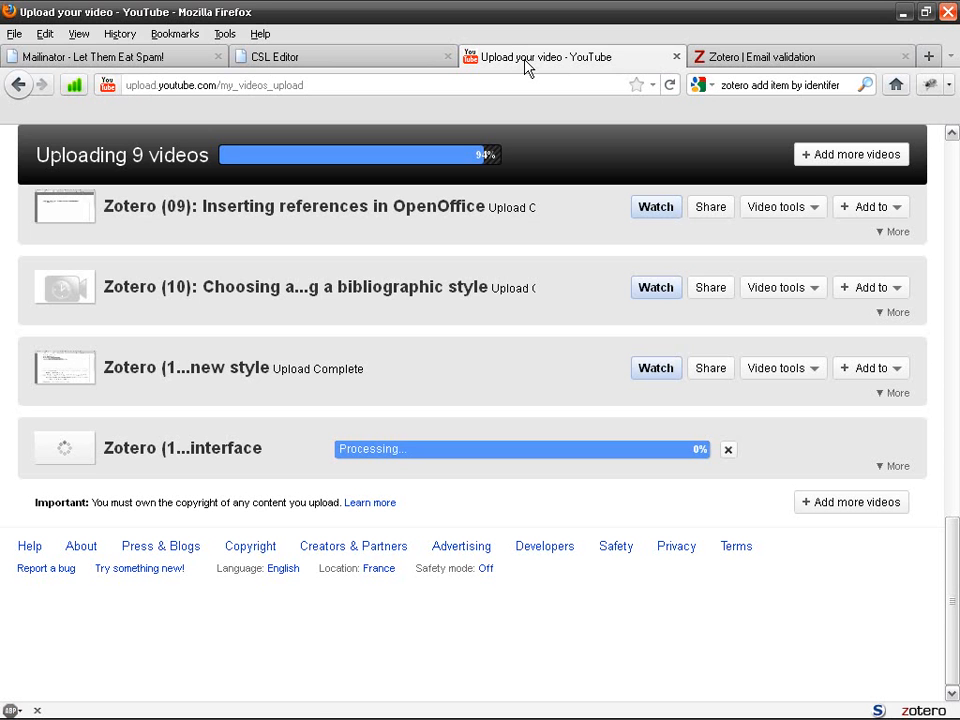
{"action": "left_click", "coordinate": [105, 57]}
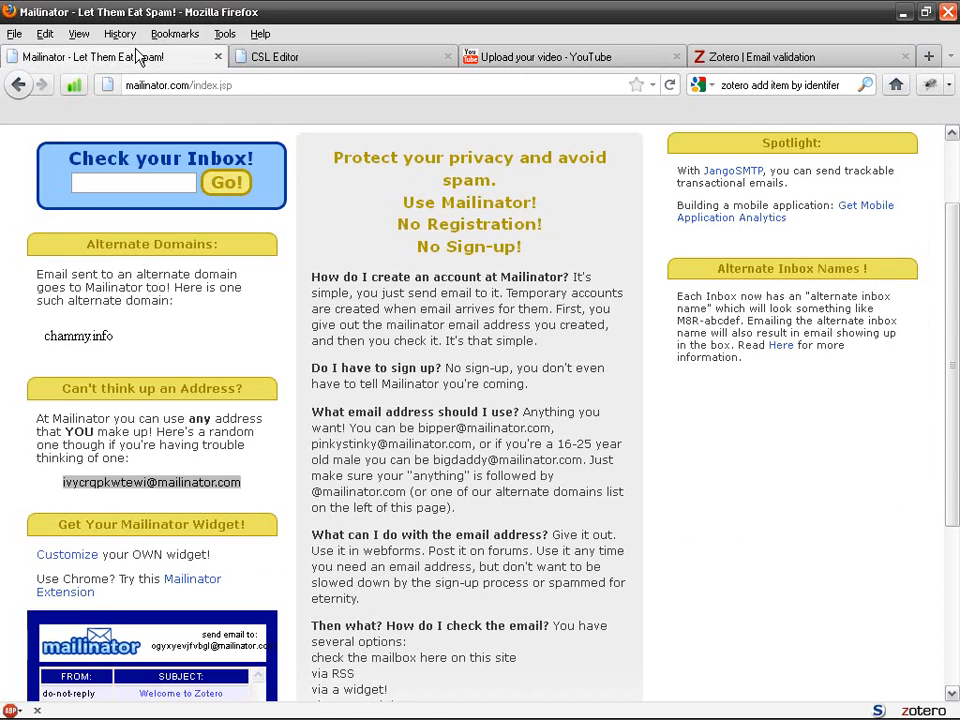
{"action": "left_click", "coordinate": [165, 483]}
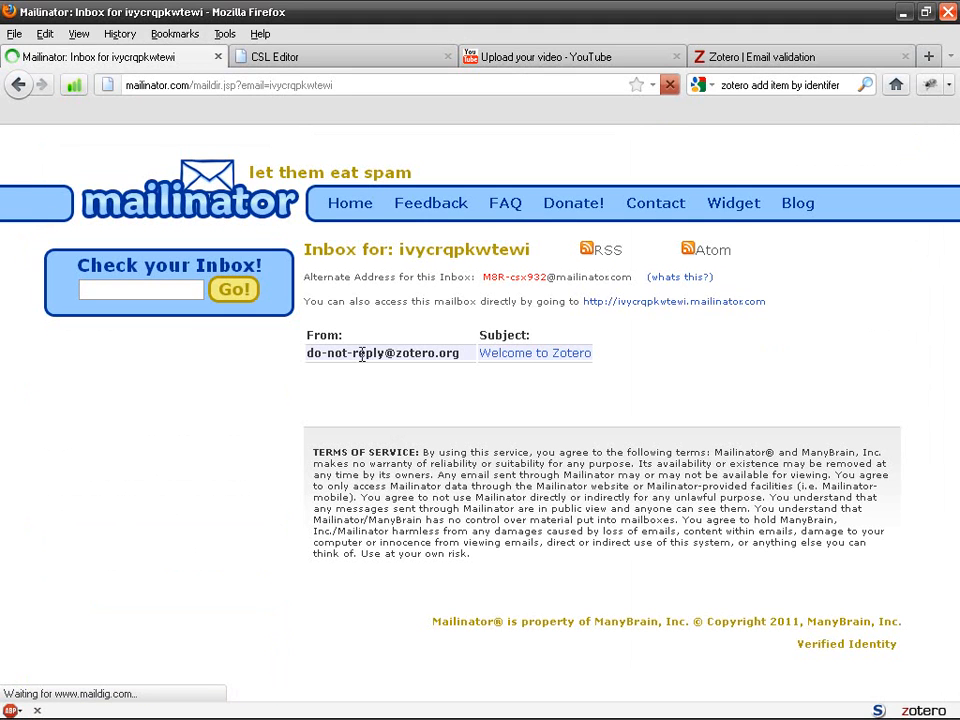
{"action": "left_click", "coordinate": [499, 354]}
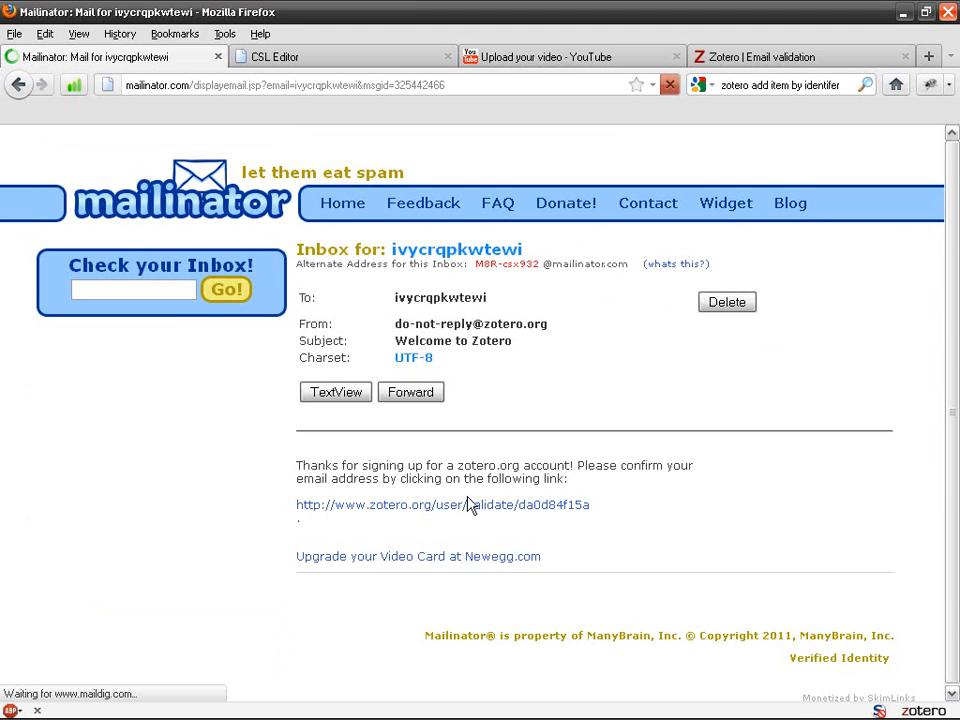
{"action": "left_click", "coordinate": [405, 513]}
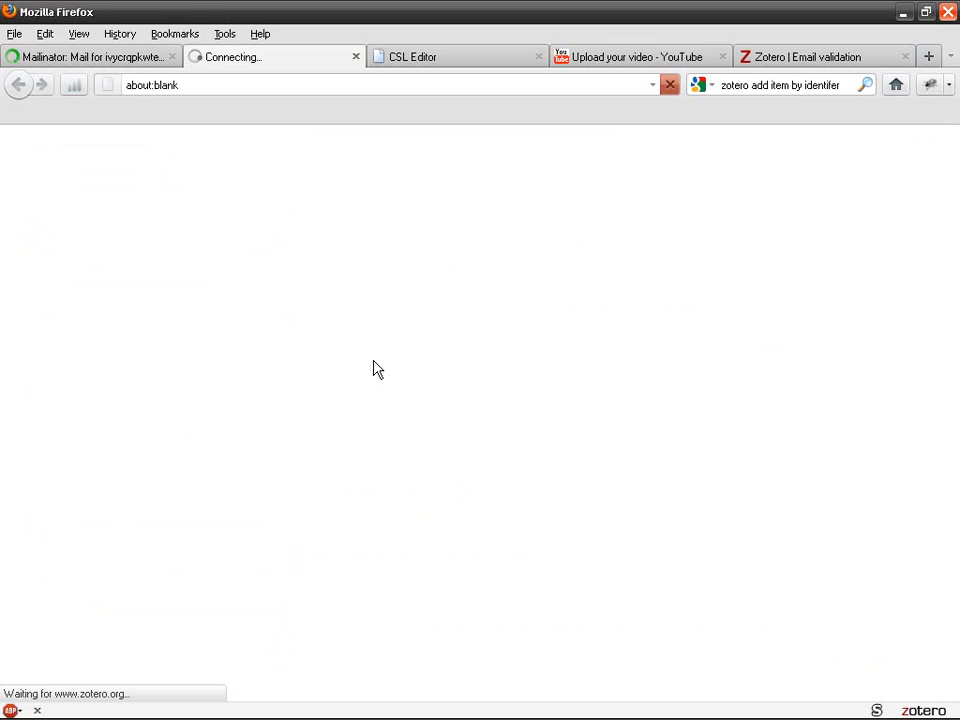
{"action": "scroll", "coordinate": [374, 369], "scroll_direction": "down", "scroll_amount": 5}
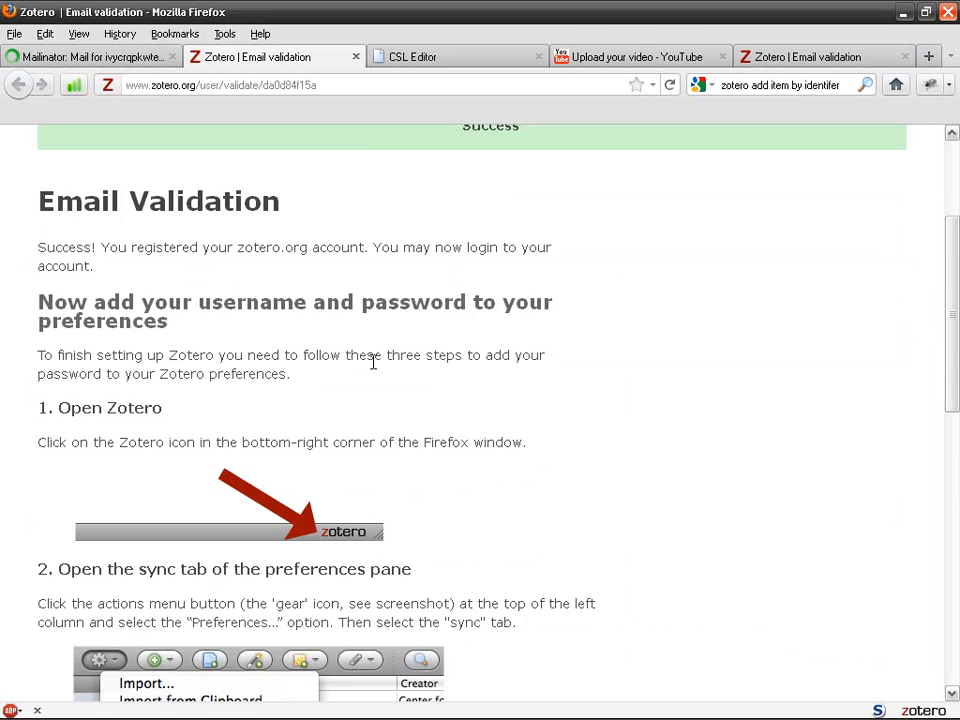
{"action": "scroll", "coordinate": [373, 362], "scroll_direction": "down", "scroll_amount": 2}
{"action": "scroll", "coordinate": [373, 362], "scroll_direction": "up", "scroll_amount": 7}
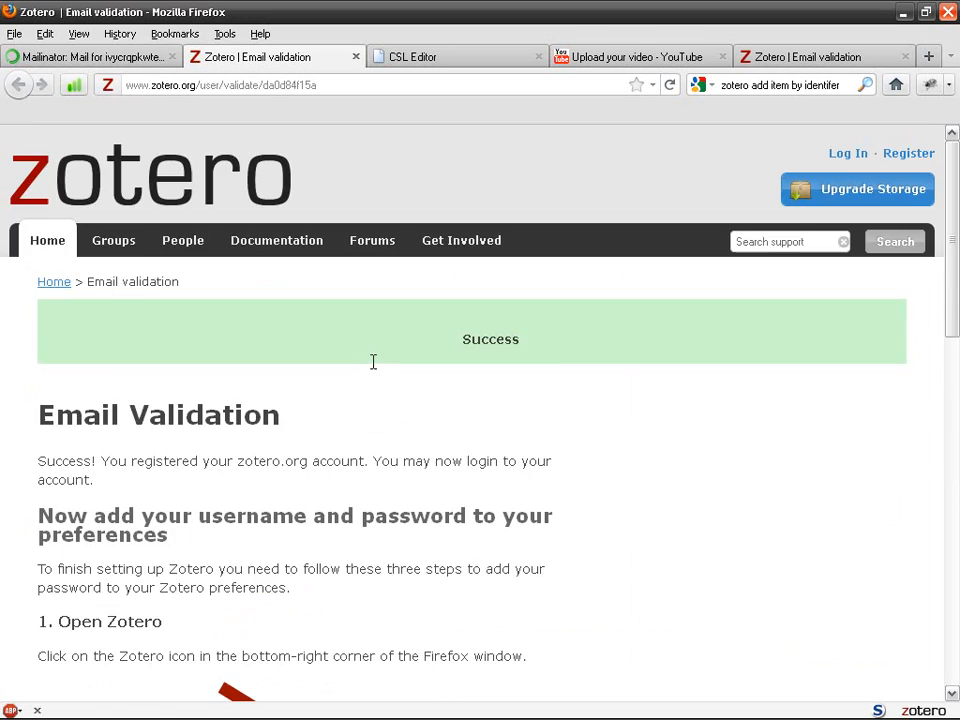
Open the zotero.org login page and replace the remembered username with the new throwaway address
{"action": "left_click", "coordinate": [853, 158]}
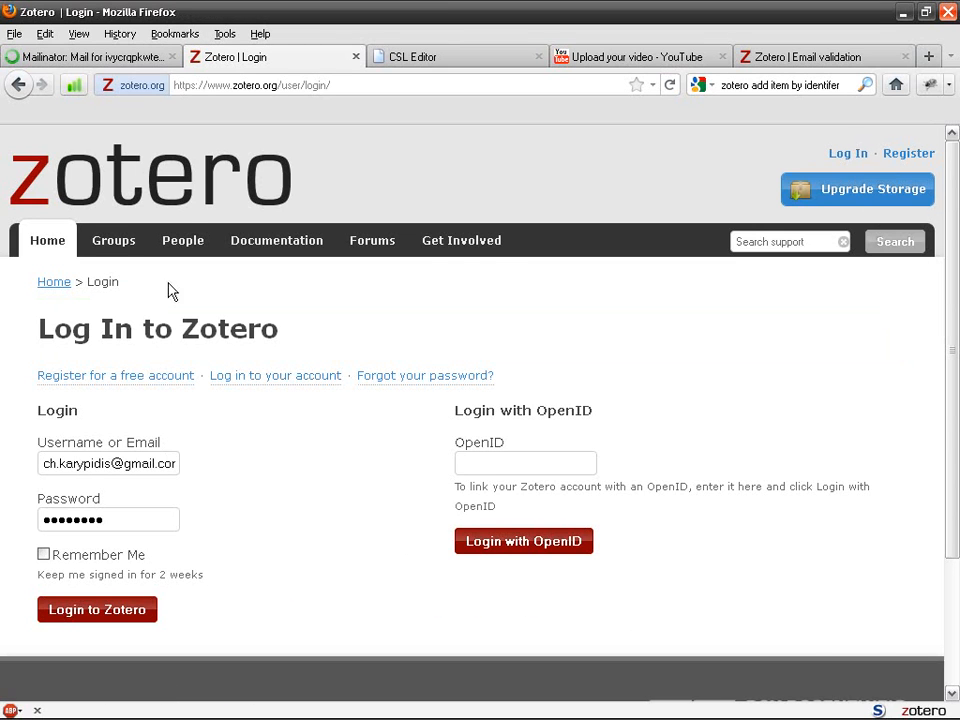
{"action": "left_click", "coordinate": [130, 60]}
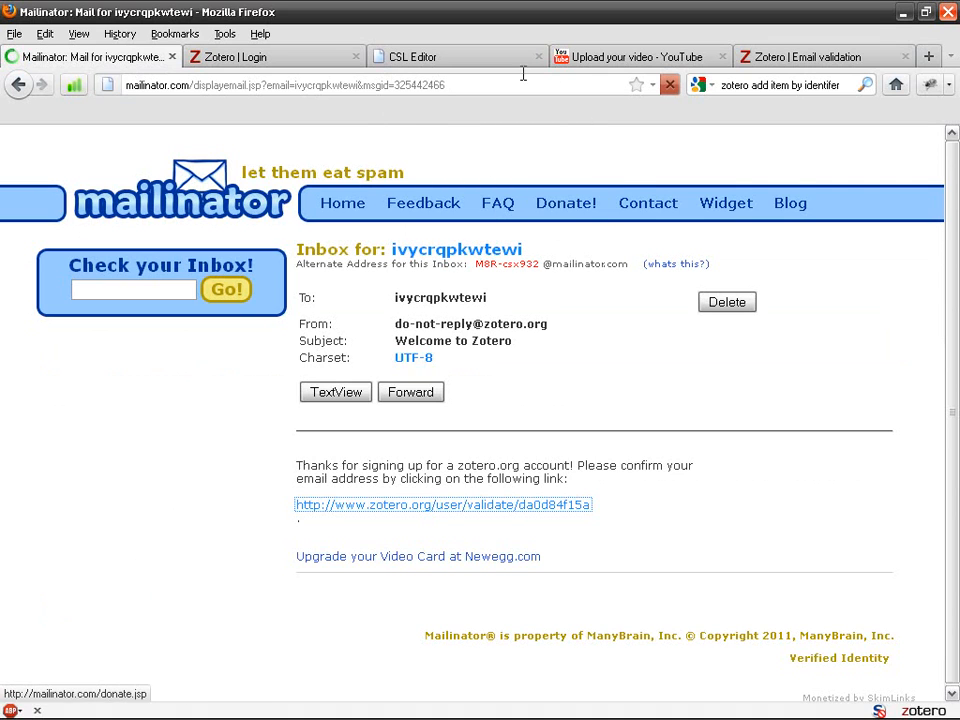
{"action": "left_click", "coordinate": [270, 58]}
{"action": "double_click", "coordinate": [159, 463]}
{"action": "key", "text": "ctrl+a"}
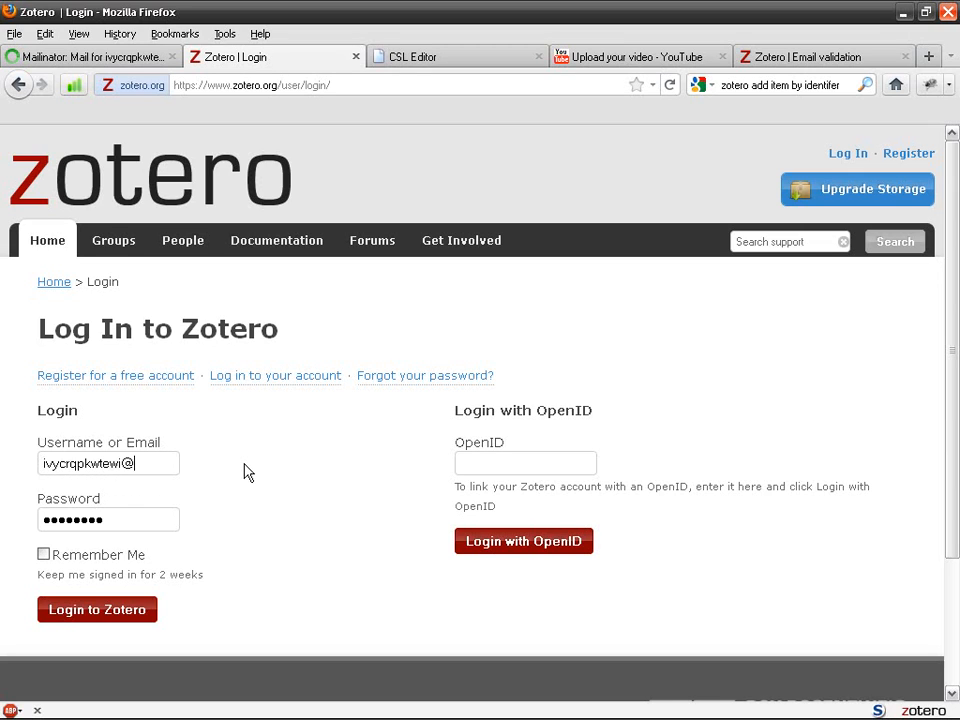
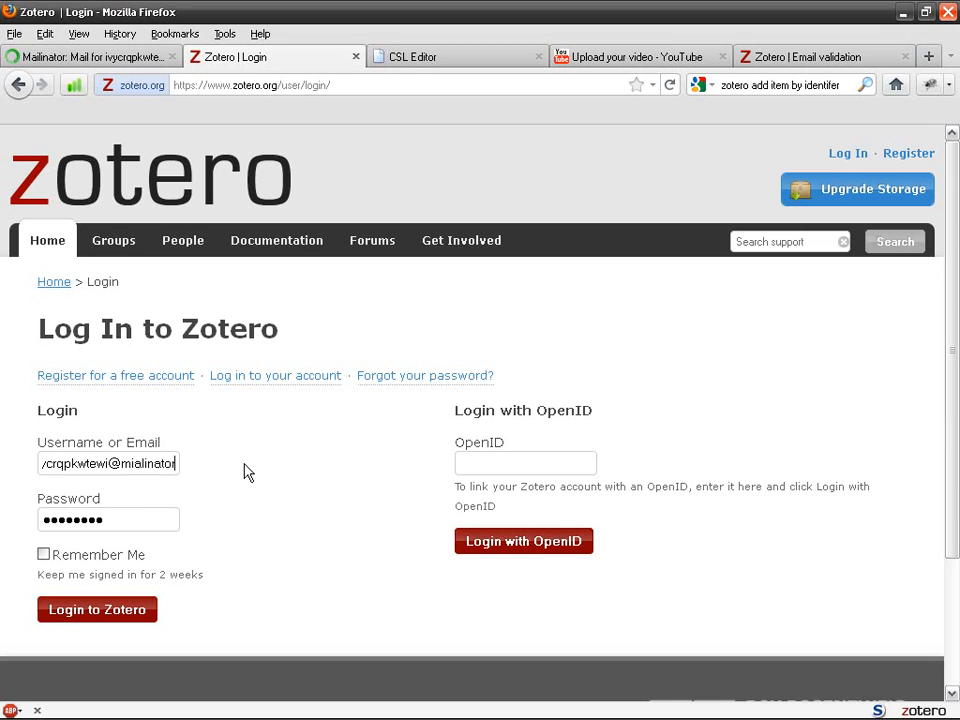
Correct the misspelled mailinator domain in the username and append .com
{"action": "key", "text": "Left"}
{"action": "key", "text": "Left"}
{"action": "key", "text": "Left"}
{"action": "key", "text": "Left"}
{"action": "key", "text": "Left"}
{"action": "key", "text": "Left"}
{"action": "key", "text": "Left"}
{"action": "key", "text": "Delete"}
{"action": "key", "text": "Right"}
{"action": "type", "text": "i"}
{"action": "key", "text": "End"}
{"action": "type", "text": ".com"}
{"action": "key", "text": "Left"}
{"action": "key", "text": "Left"}
{"action": "key", "text": "Left"}
{"action": "key", "text": "Left"}
{"action": "key", "text": "Left"}
{"action": "key", "text": "Left"}
{"action": "key", "text": "Left"}
{"action": "key", "text": "Left"}
{"action": "key", "text": "Left"}
{"action": "key", "text": "Left"}
{"action": "key", "text": "Left"}
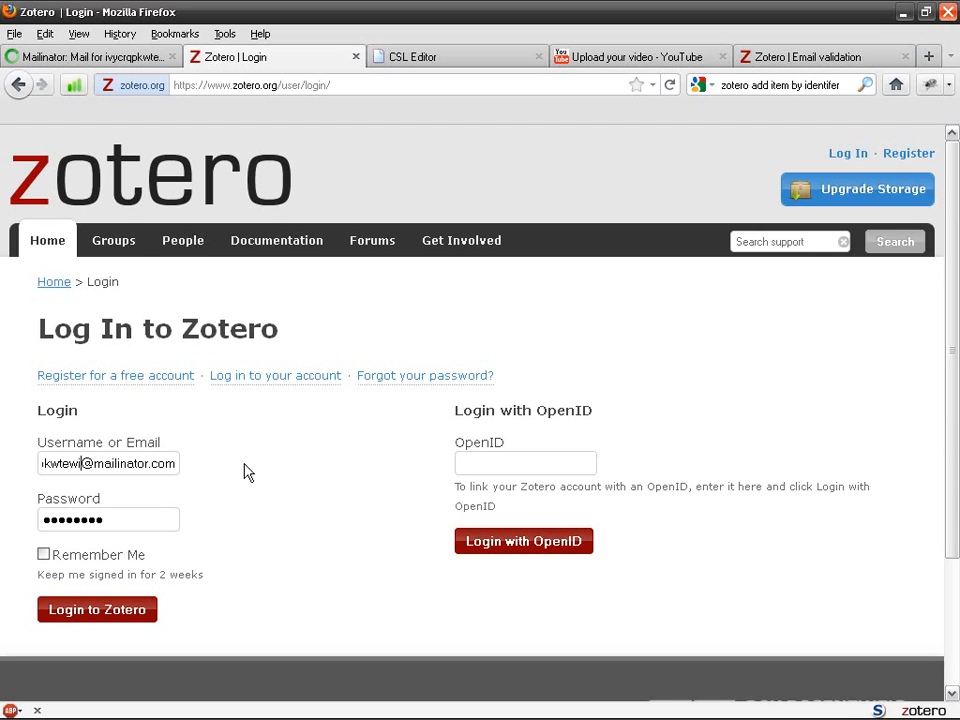
{"action": "key", "text": "shift+Home"}
{"action": "key", "text": "ctrl+c"}
Enter the account password, log in, dismiss the save prompt, and go back from Access denied
{"action": "key", "text": "Tab"}
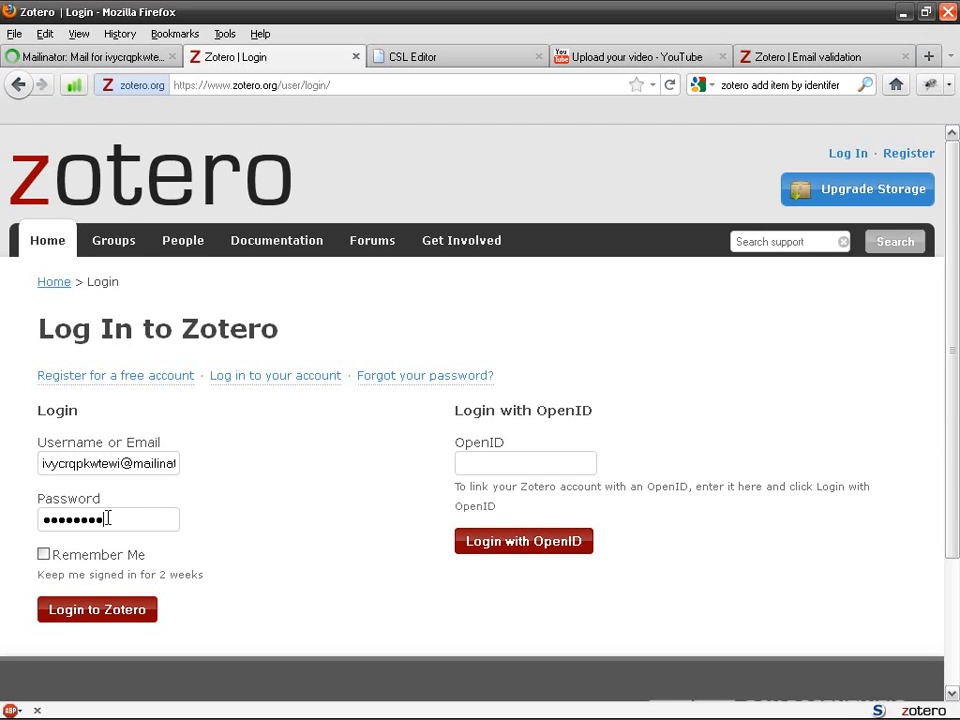
{"action": "key", "text": "ctrl+v"}
{"action": "left_click", "coordinate": [111, 616]}
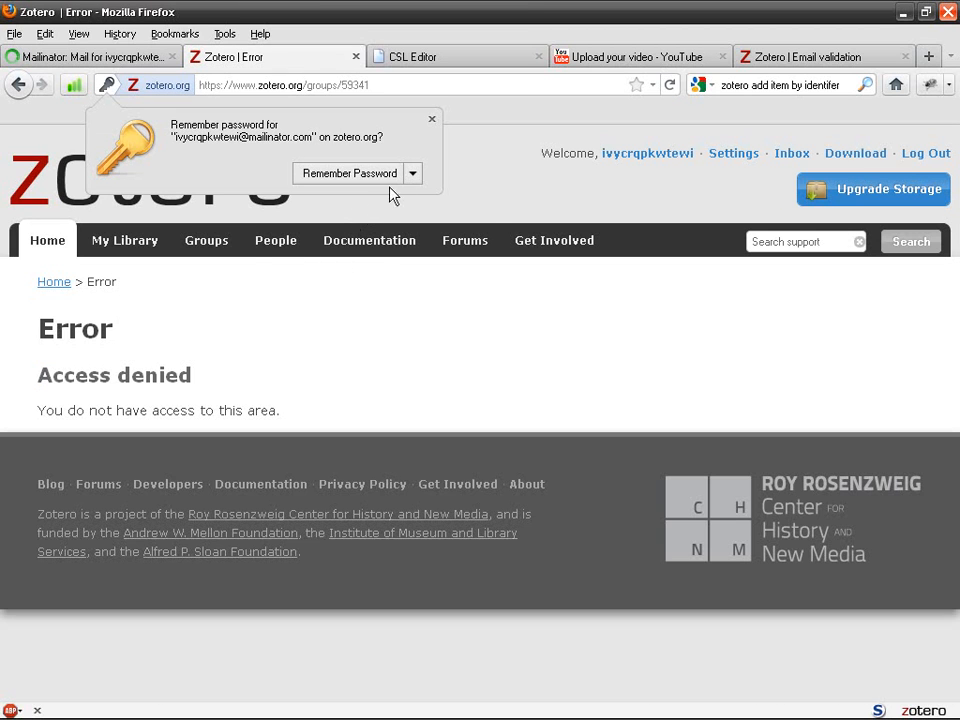
{"action": "key", "text": "Escape"}
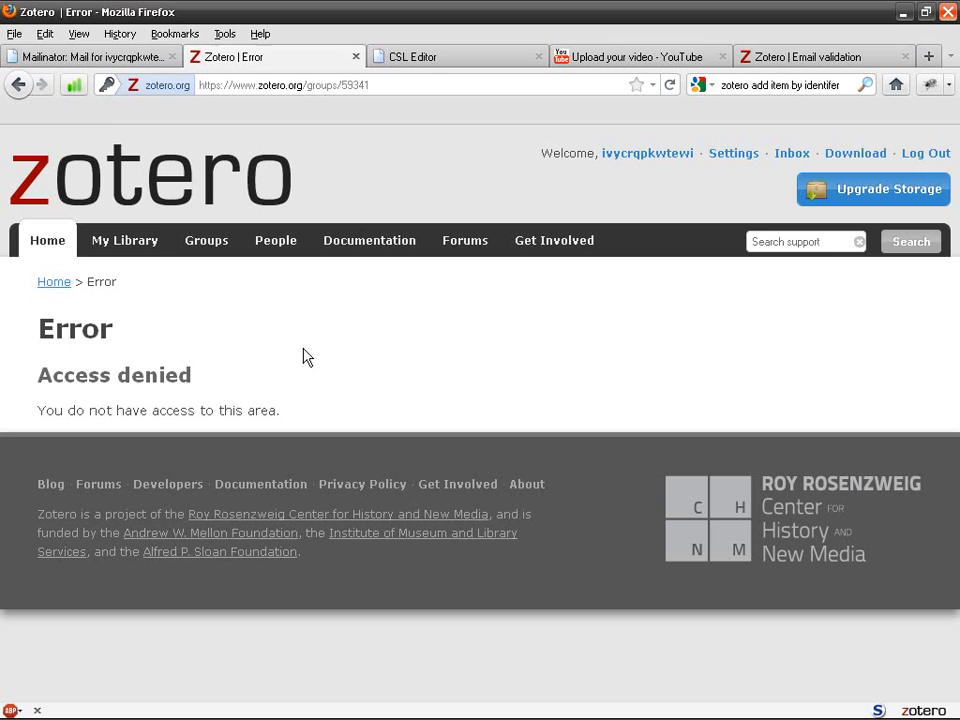
{"action": "left_click", "coordinate": [19, 86]}
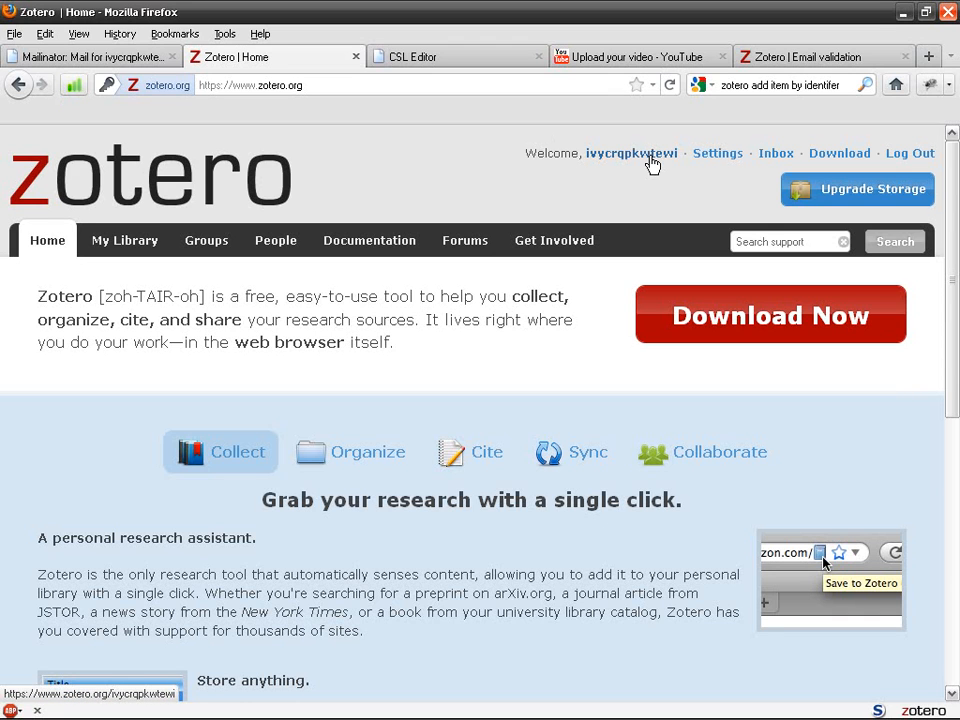
Reopen the Zotero pane and go to the Sync tab of Zotero Preferences
{"action": "scroll", "coordinate": [356, 313], "scroll_direction": "down", "scroll_amount": 5}
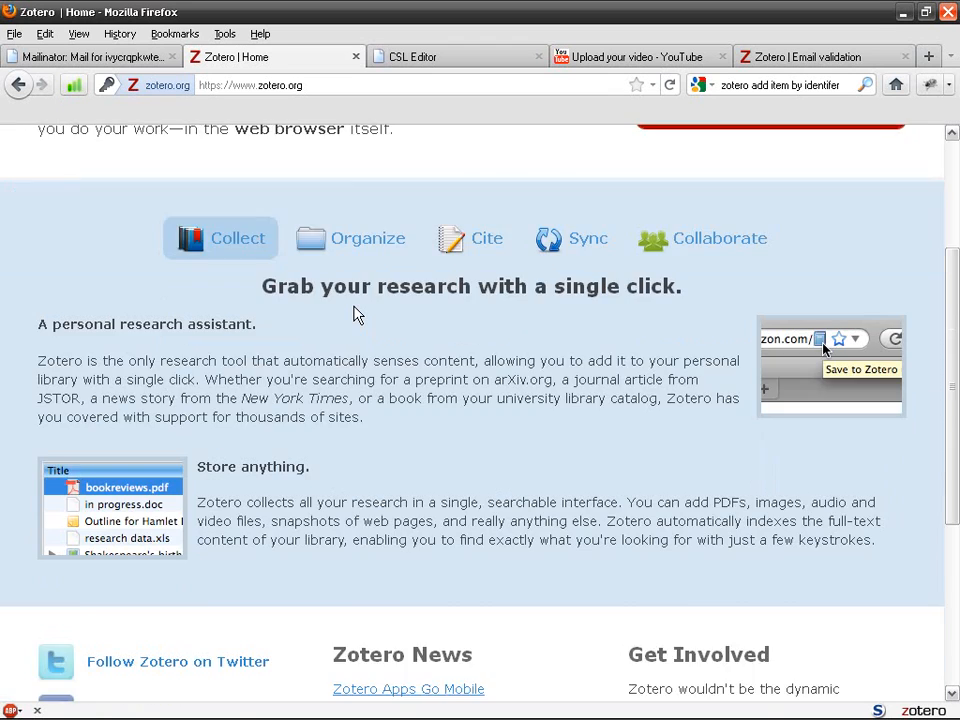
{"action": "scroll", "coordinate": [356, 313], "scroll_direction": "up", "scroll_amount": 5}
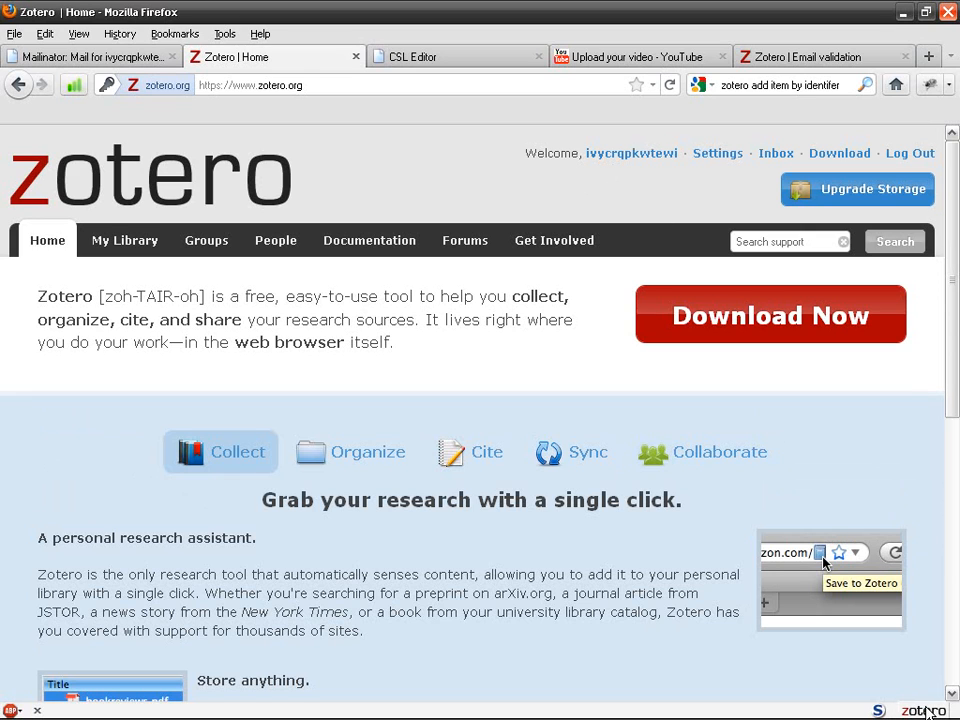
{"action": "left_click", "coordinate": [922, 710]}
{"action": "left_click", "coordinate": [244, 423]}
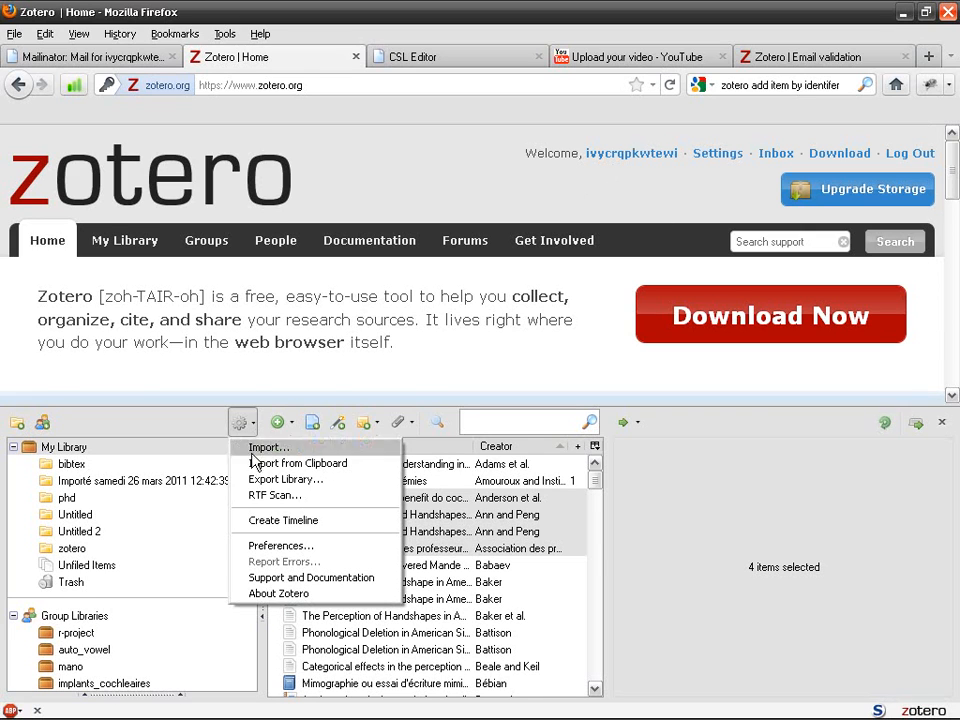
{"action": "left_click", "coordinate": [322, 549]}
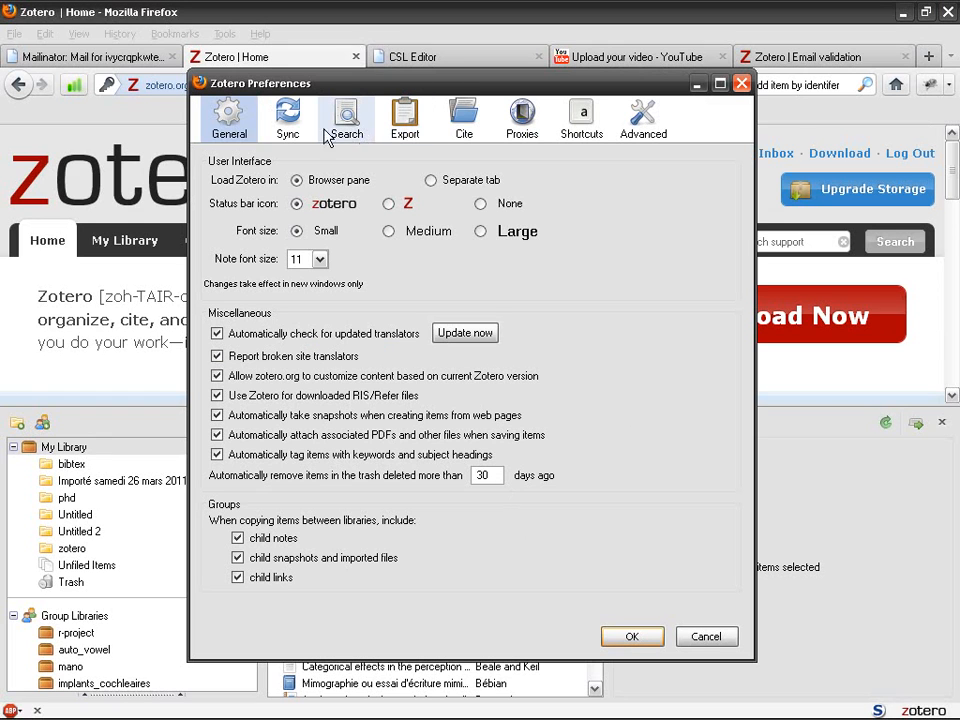
{"action": "left_click", "coordinate": [292, 125]}
Replace the old sync username with the new account name and enter its password
{"action": "double_click", "coordinate": [305, 206]}
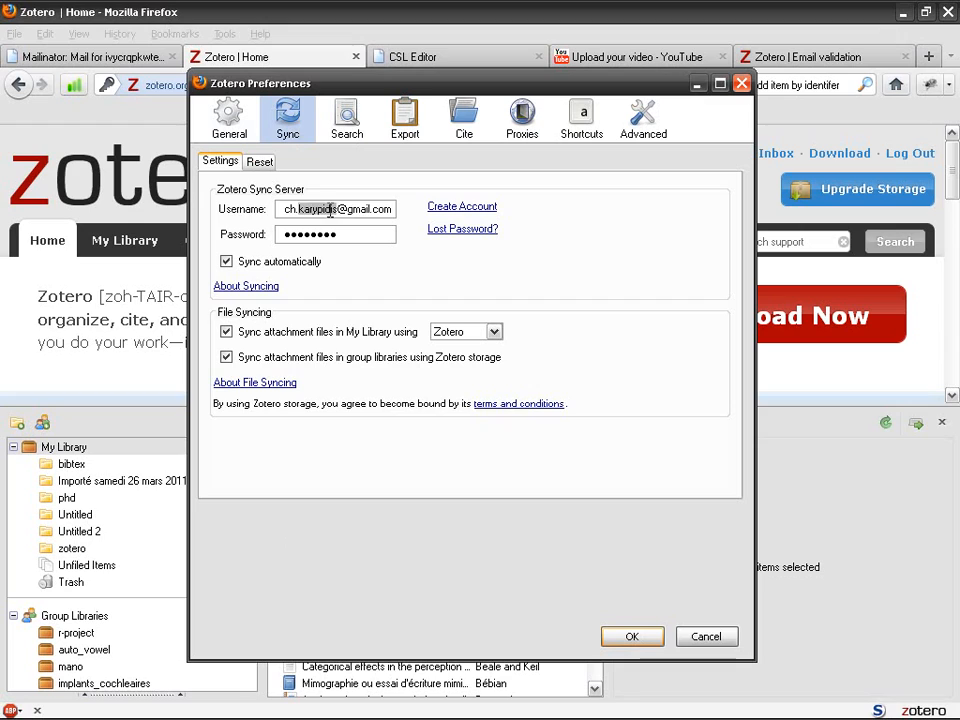
{"action": "triple_click", "coordinate": [330, 210]}
{"action": "key", "text": "BackSpace"}
{"action": "key", "text": "ctrl+v"}
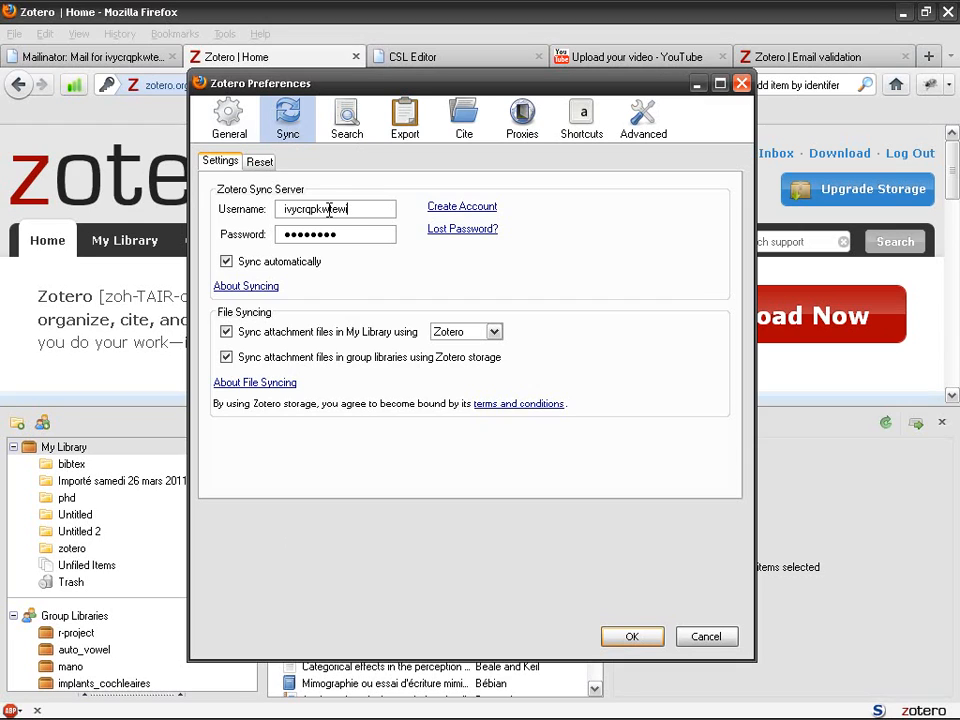
{"action": "key", "text": "Tab"}
{"action": "key", "text": "ctrl+v"}
Save the new sync credentials, start a sync, and cancel at the account-mismatch warning
{"action": "left_click", "coordinate": [632, 637]}
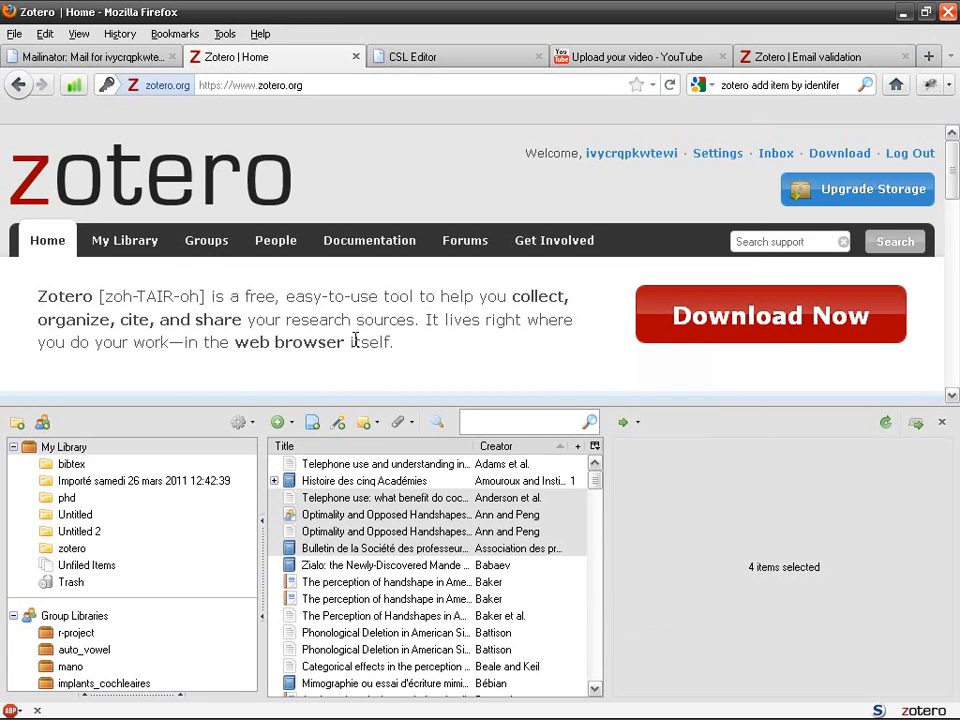
{"action": "left_click", "coordinate": [885, 424]}
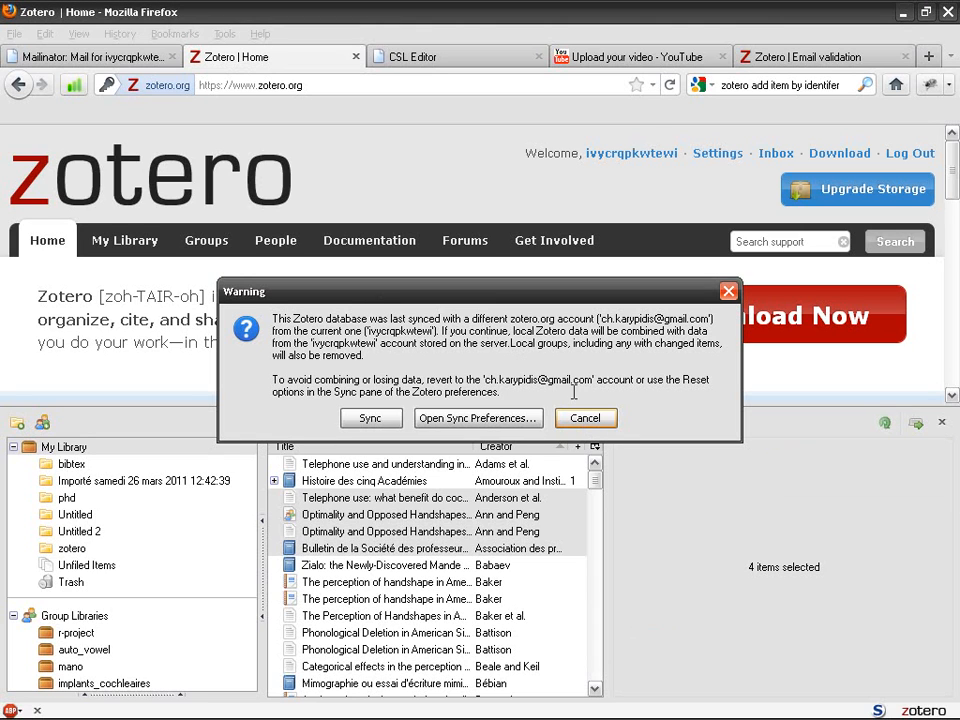
{"action": "left_click", "coordinate": [607, 420]}
Export My Library as Zotero RDF without notes to My Library.rdf in the youtube folder
{"action": "right_click", "coordinate": [78, 450]}
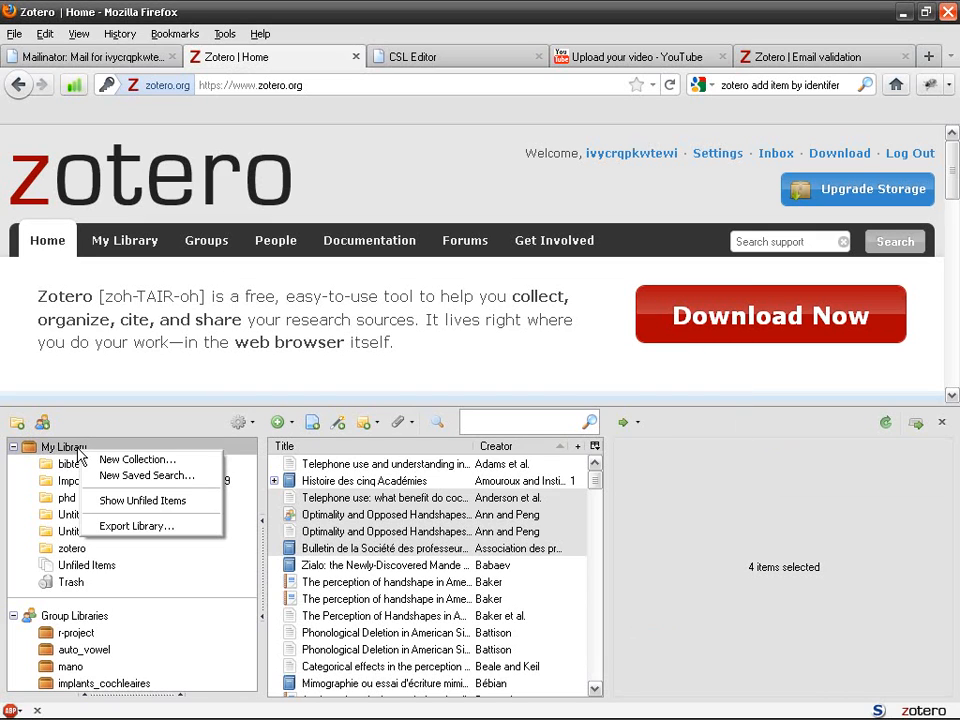
{"action": "left_click", "coordinate": [140, 525]}
{"action": "left_click", "coordinate": [510, 334]}
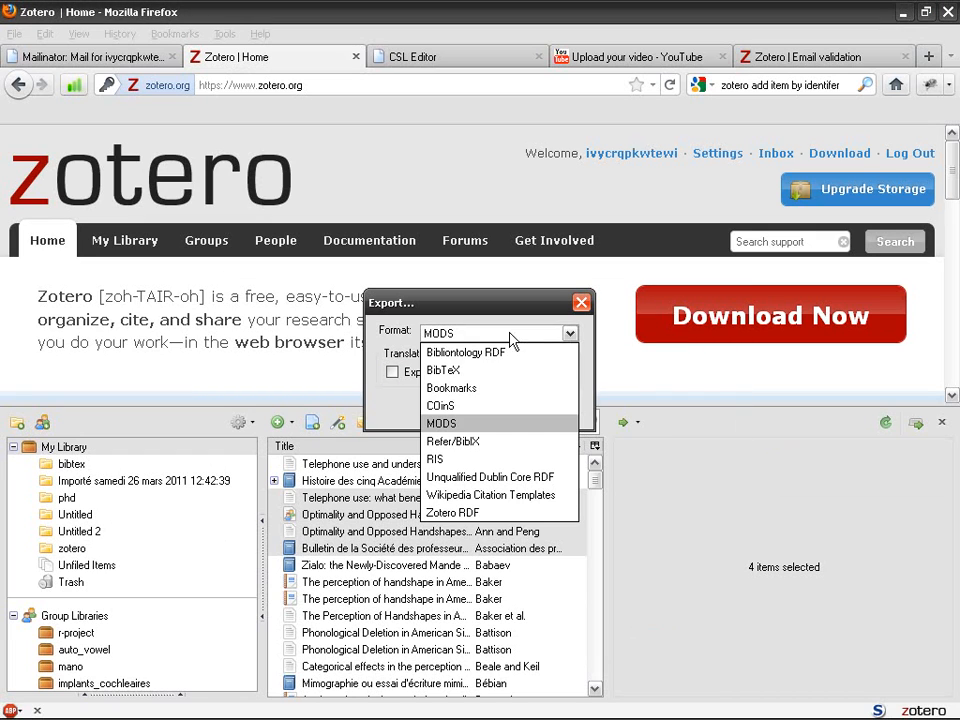
{"action": "left_click", "coordinate": [500, 512]}
{"action": "left_click", "coordinate": [440, 374]}
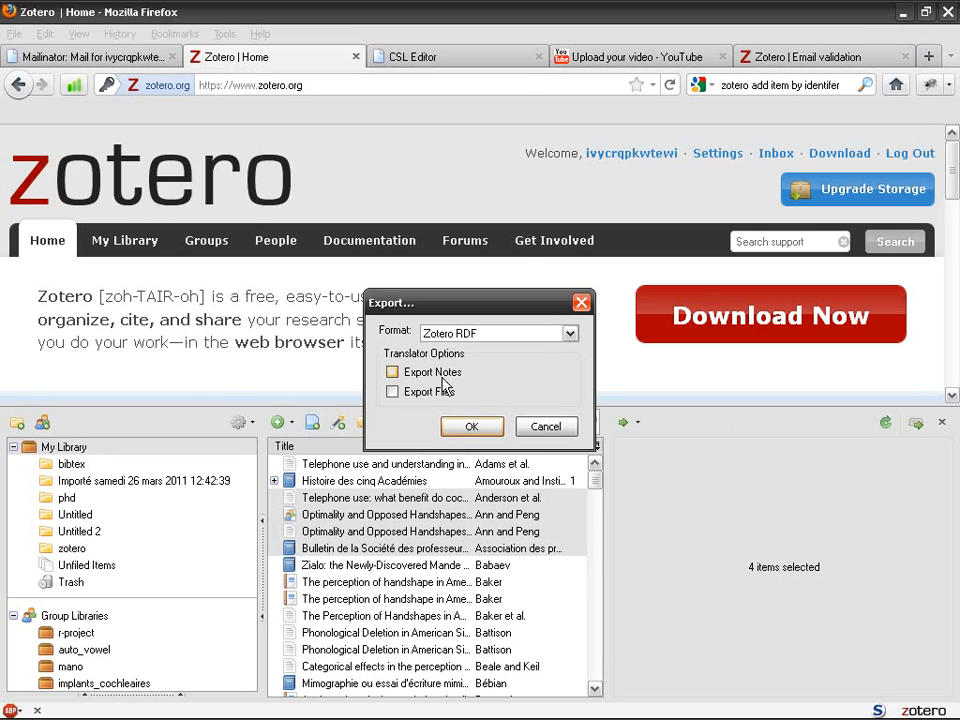
{"action": "left_click", "coordinate": [471, 426]}
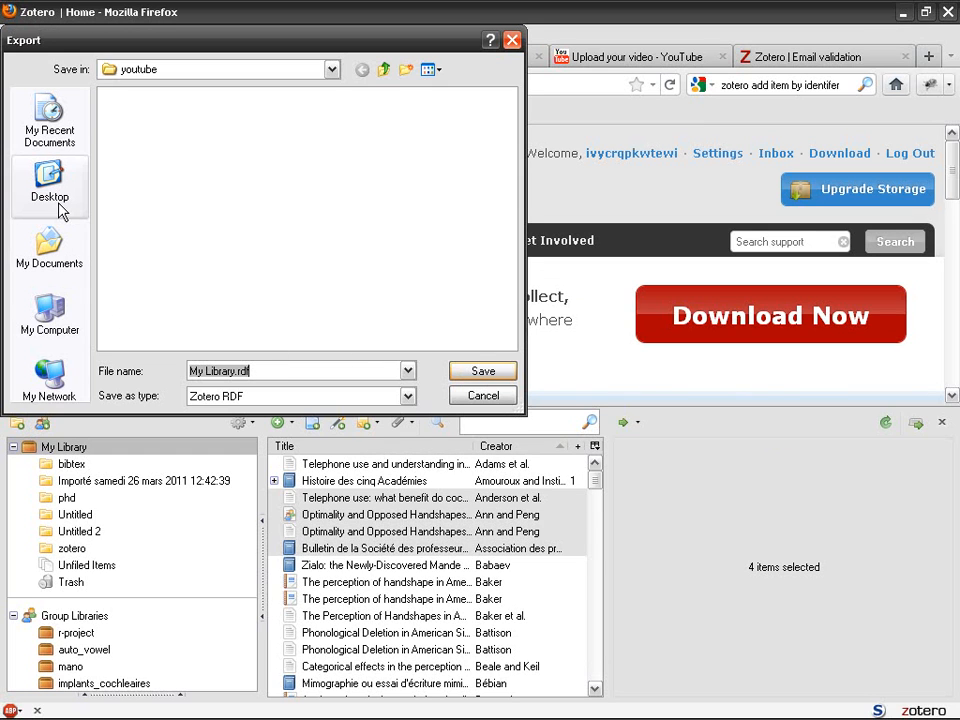
{"action": "left_click", "coordinate": [483, 371]}
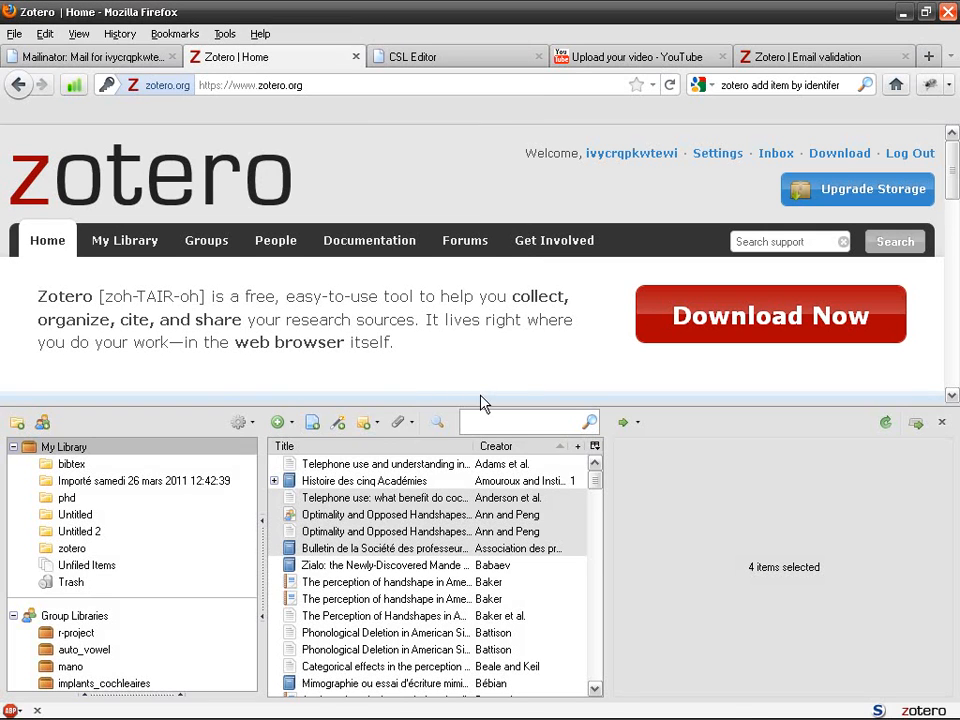
Review the Sync Reset options from the mismatch warning, then sync again and accept it
{"action": "left_click", "coordinate": [884, 424]}
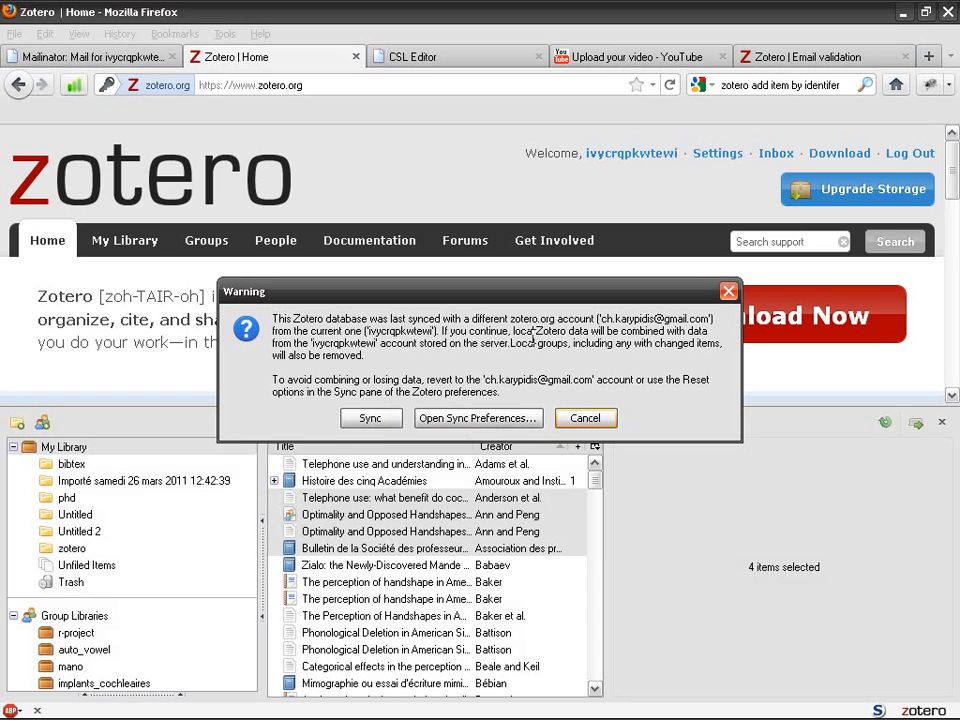
{"action": "left_click", "coordinate": [492, 418]}
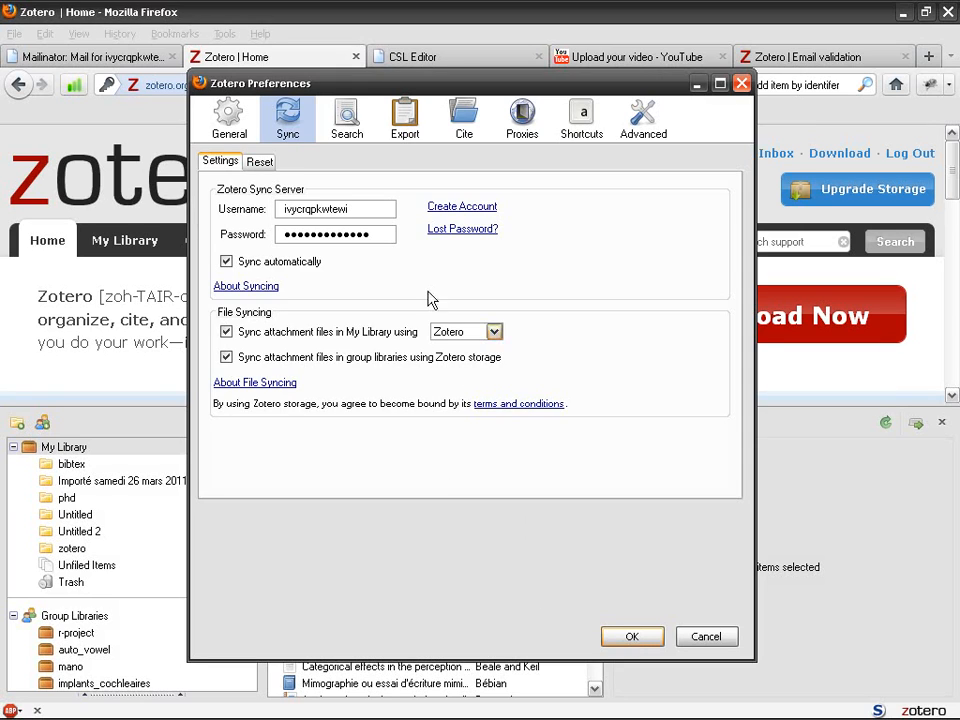
{"action": "left_click", "coordinate": [259, 161]}
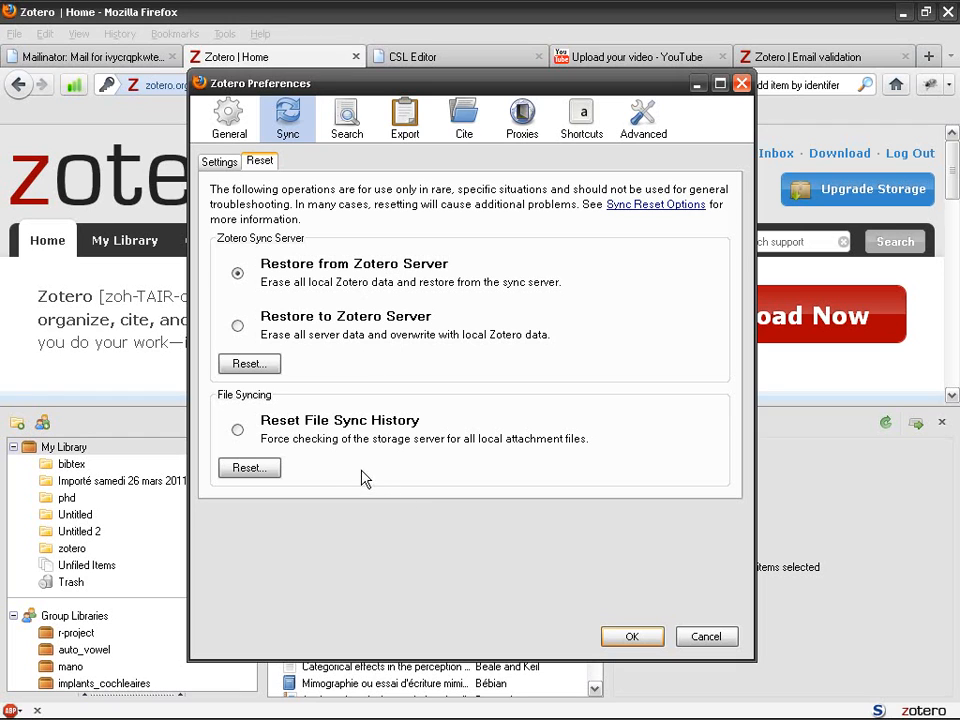
{"action": "left_click", "coordinate": [634, 640]}
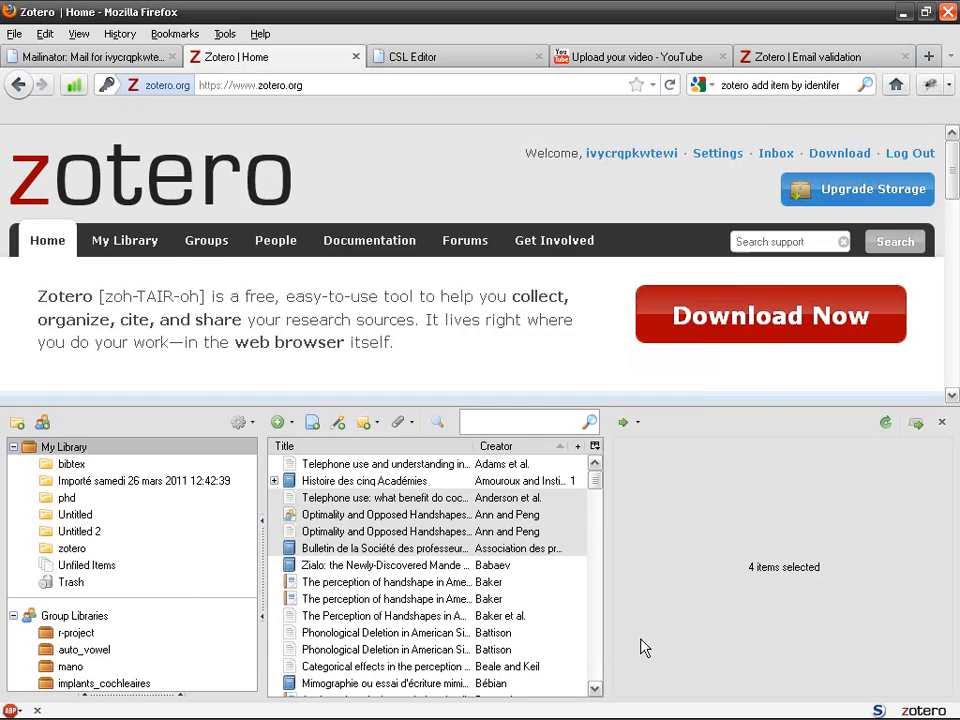
{"action": "left_click", "coordinate": [886, 425]}
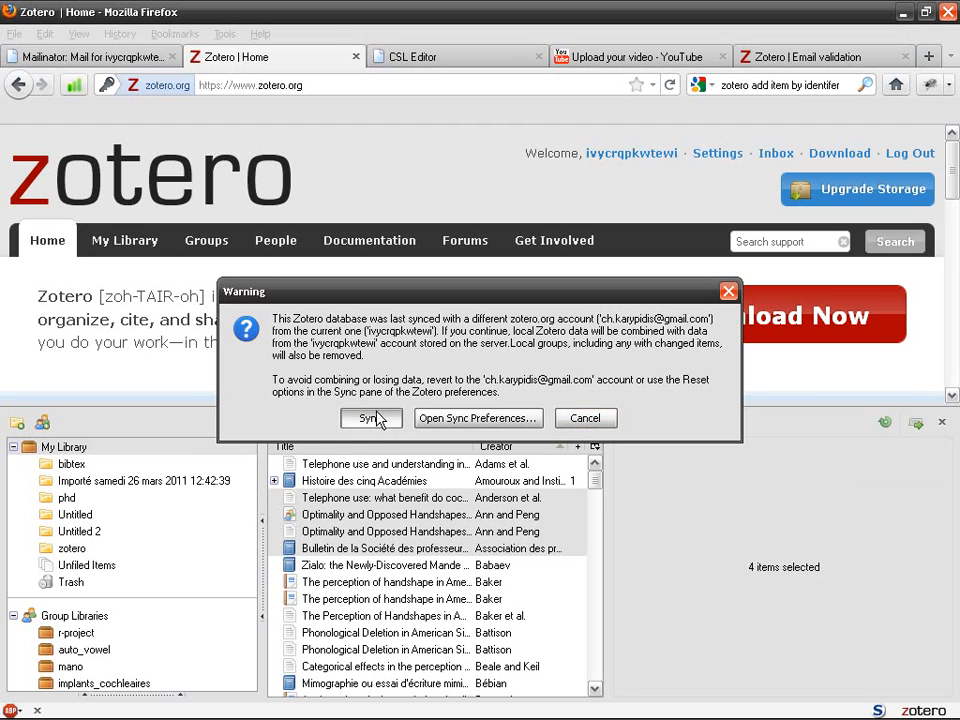
{"action": "left_click", "coordinate": [375, 418]}
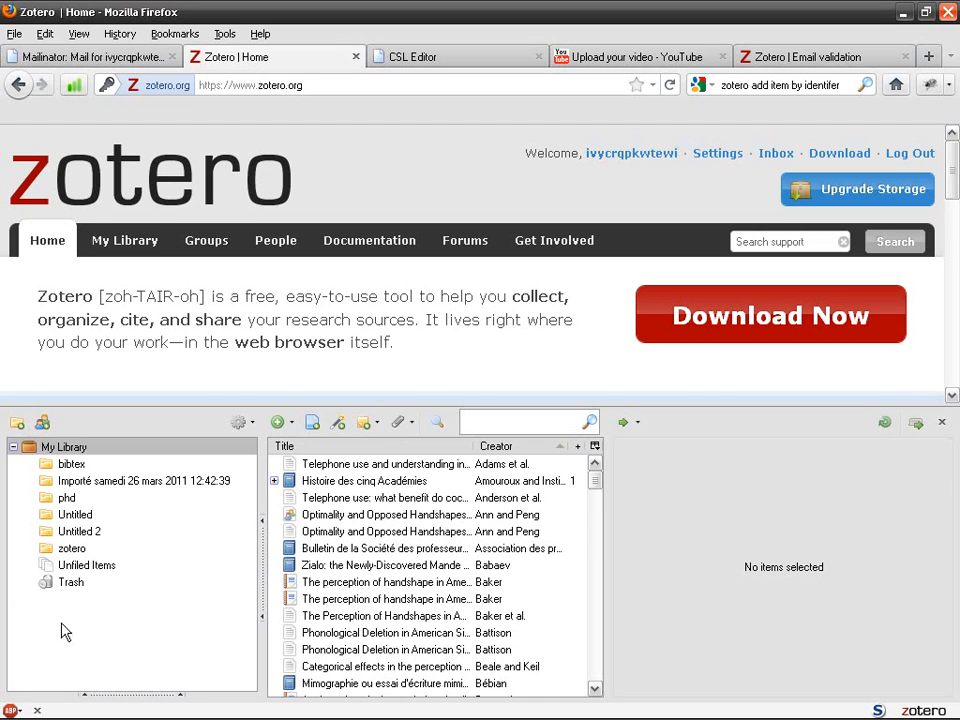
Select the bibtex collection, then choose Restore to Zotero Server in Sync Reset preferences
{"action": "left_click", "coordinate": [93, 465]}
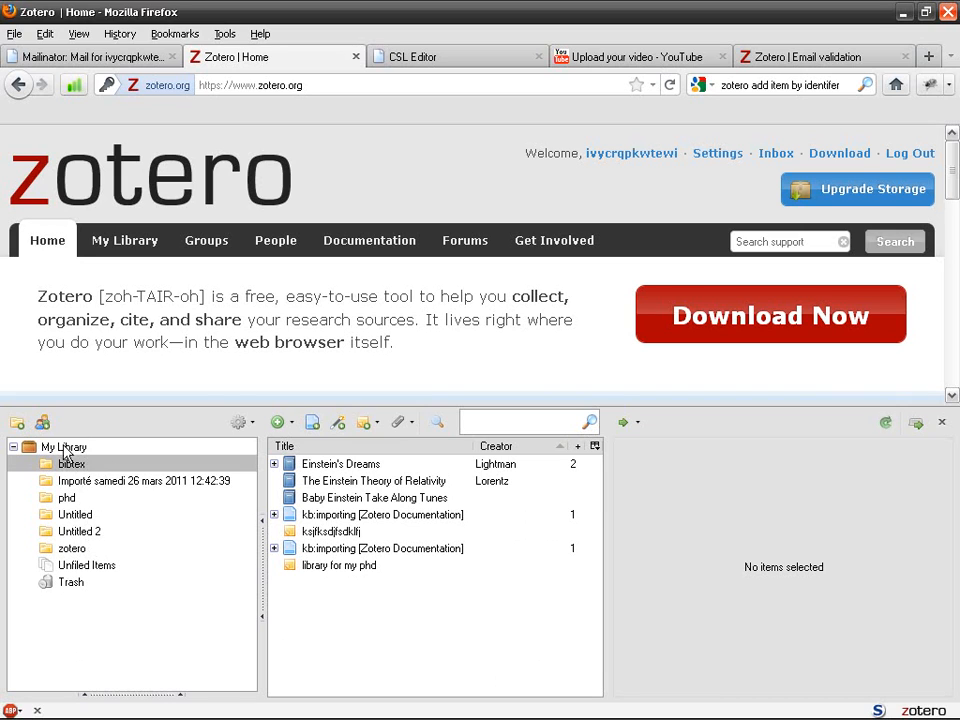
{"action": "left_click_drag", "start_coordinate": [258, 571], "coordinate": [267, 571]}
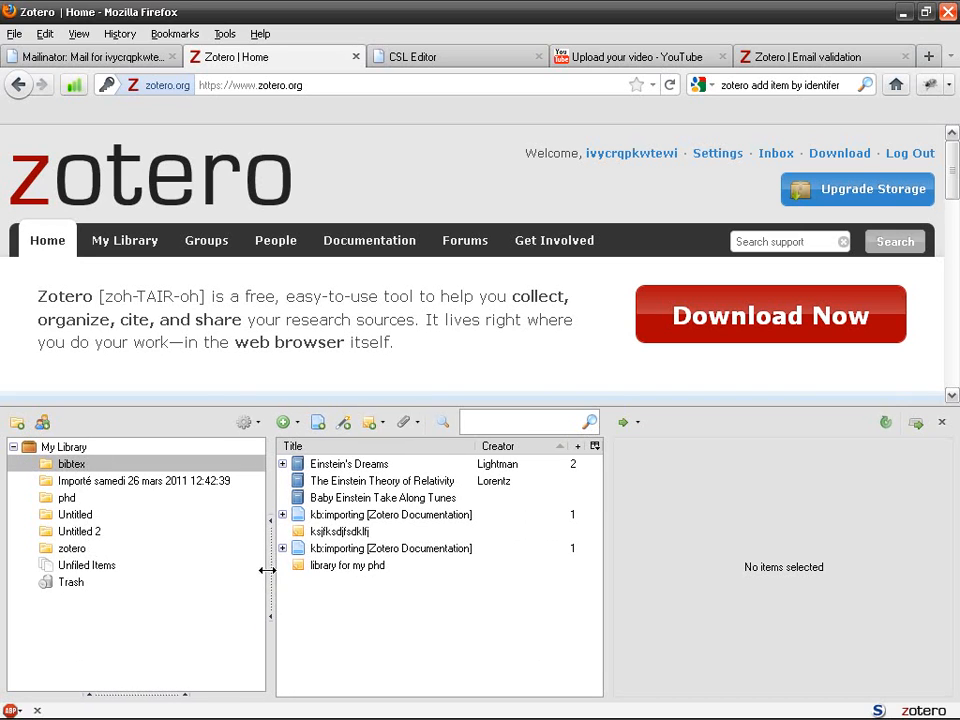
{"action": "left_click", "coordinate": [248, 422]}
{"action": "left_click", "coordinate": [310, 552]}
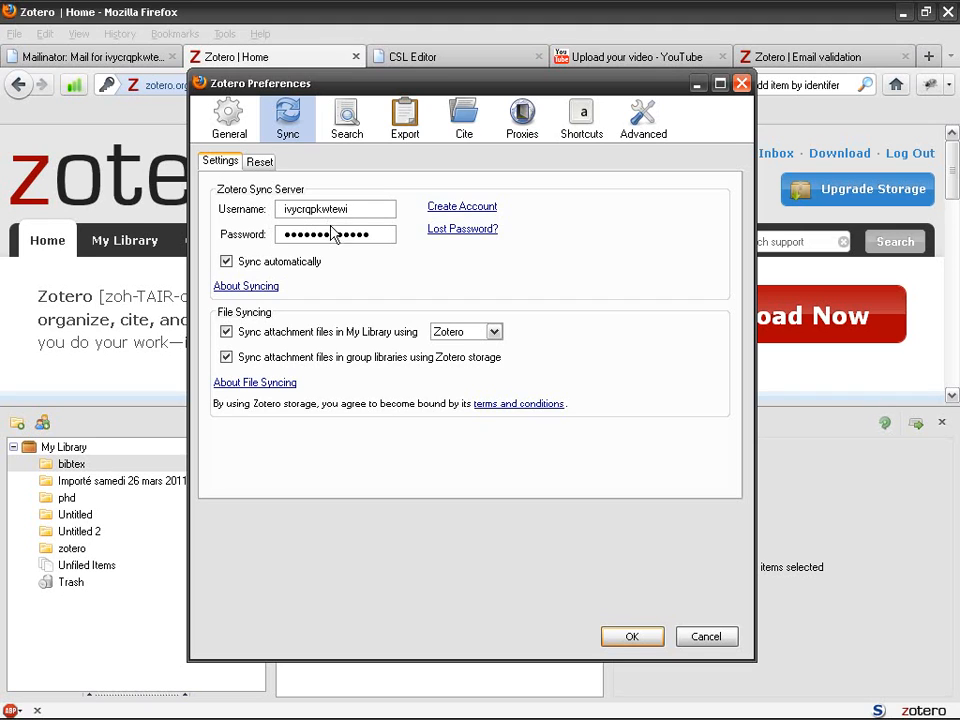
{"action": "left_click", "coordinate": [264, 165]}
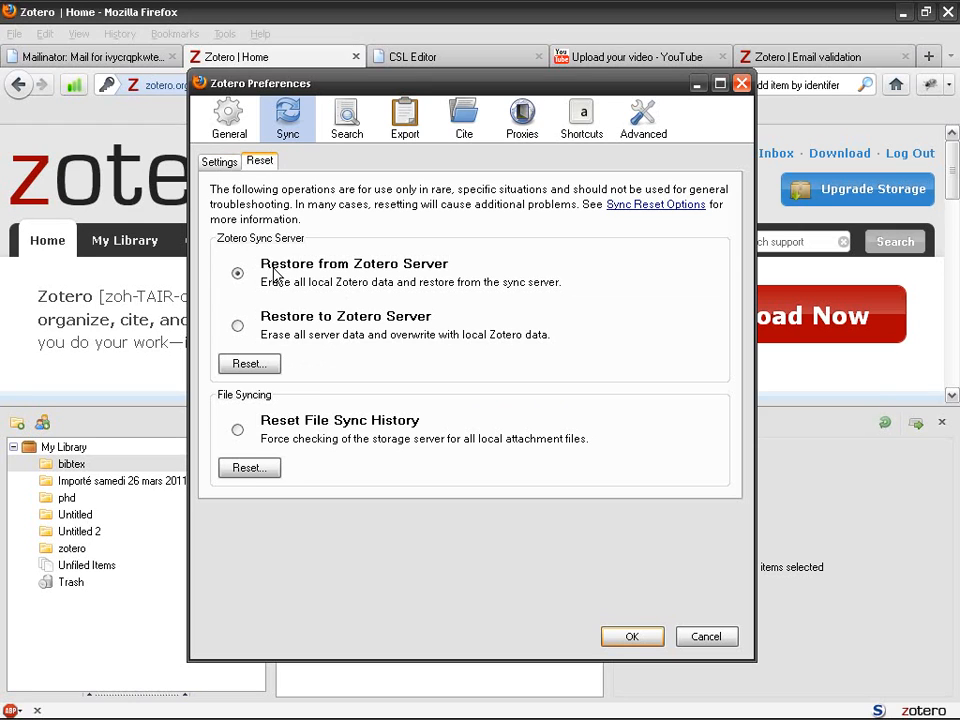
{"action": "left_click", "coordinate": [239, 327]}
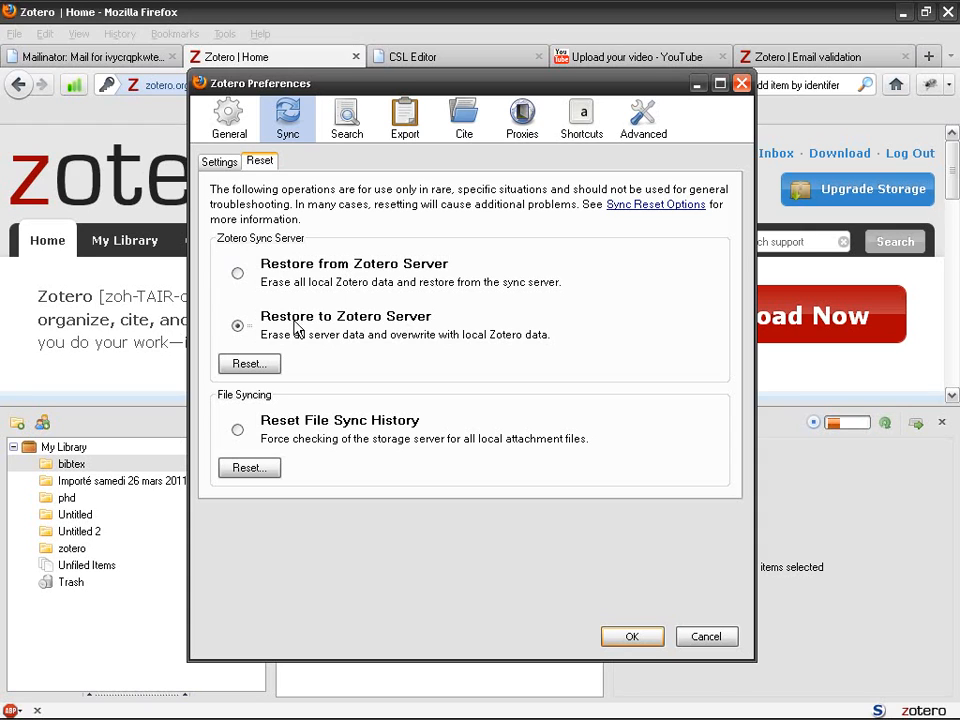
{"action": "left_click", "coordinate": [634, 638]}
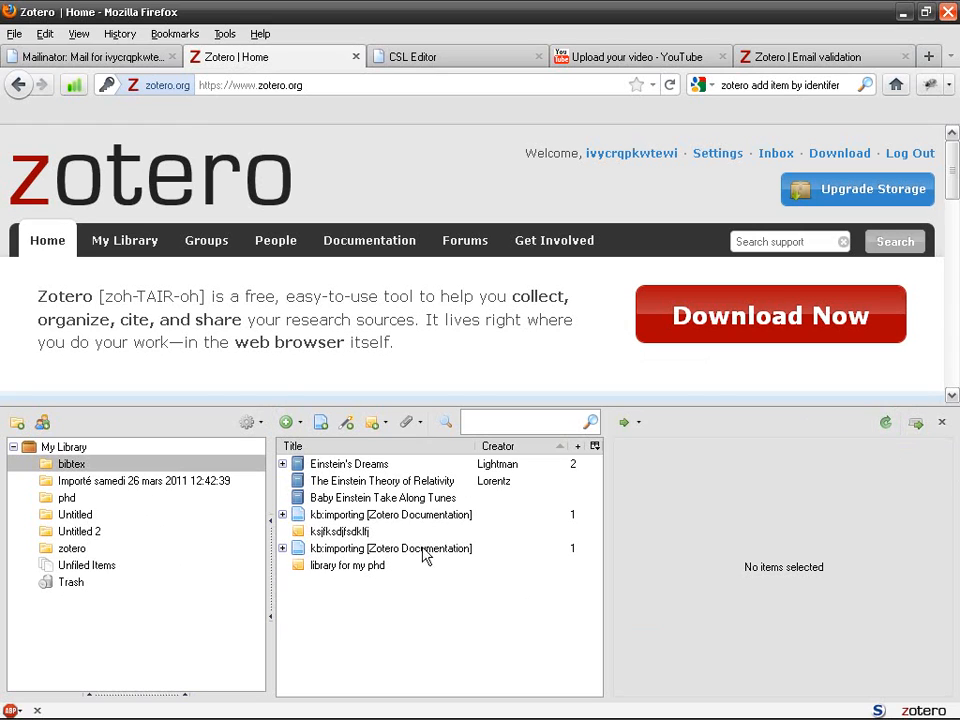
Start a sync, open Sync preferences, and keep Zotero as the attachment storage
{"action": "left_click", "coordinate": [884, 428]}
{"action": "left_click", "coordinate": [249, 422]}
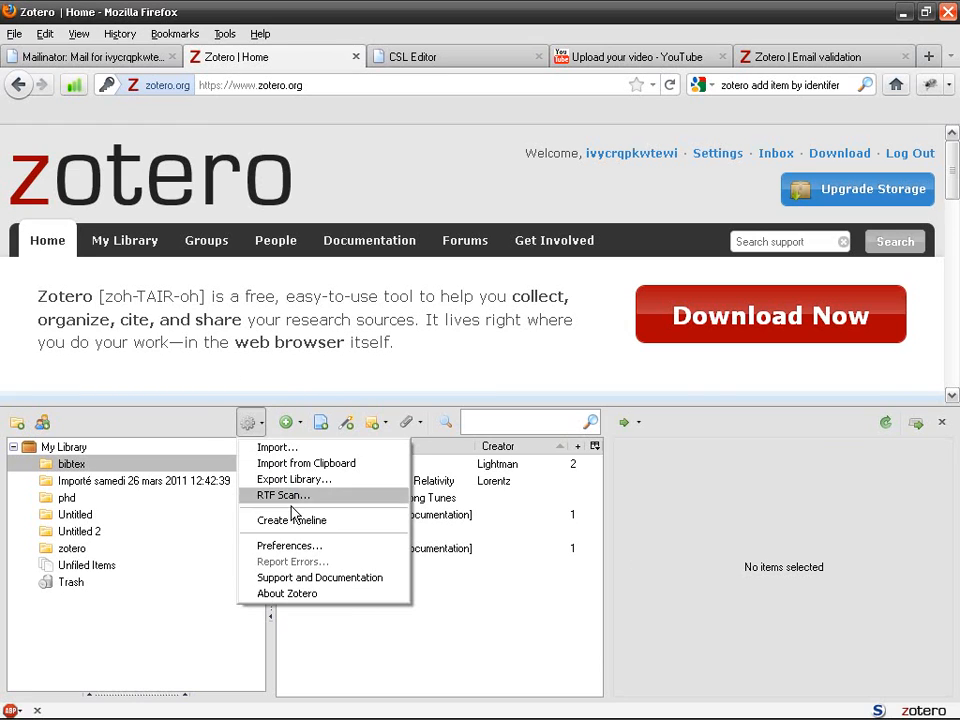
{"action": "left_click", "coordinate": [334, 555]}
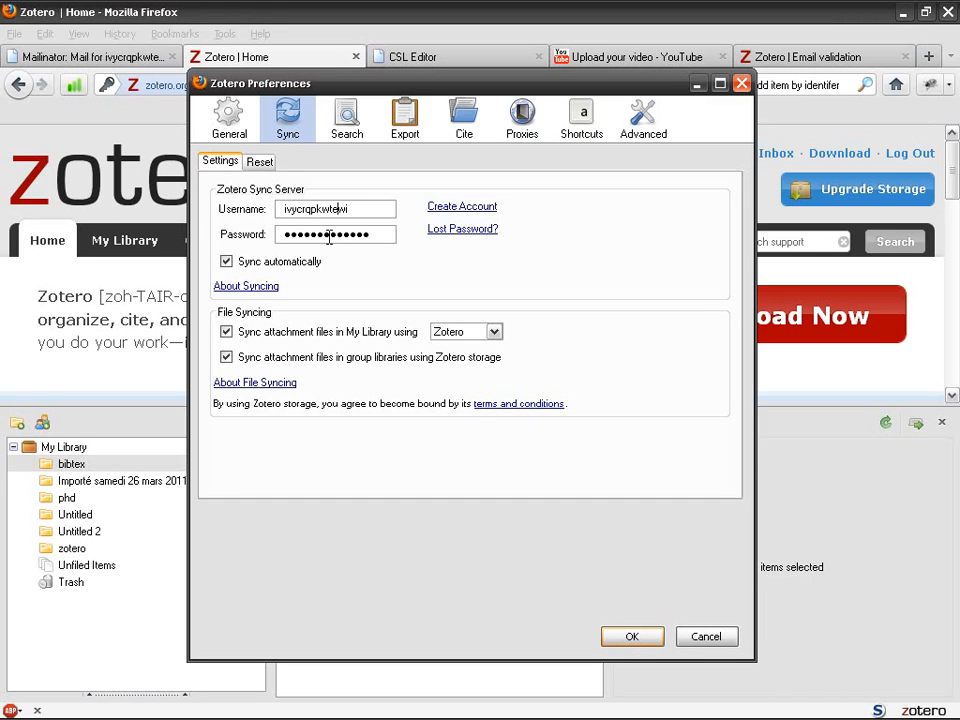
{"action": "key", "text": "Tab"}
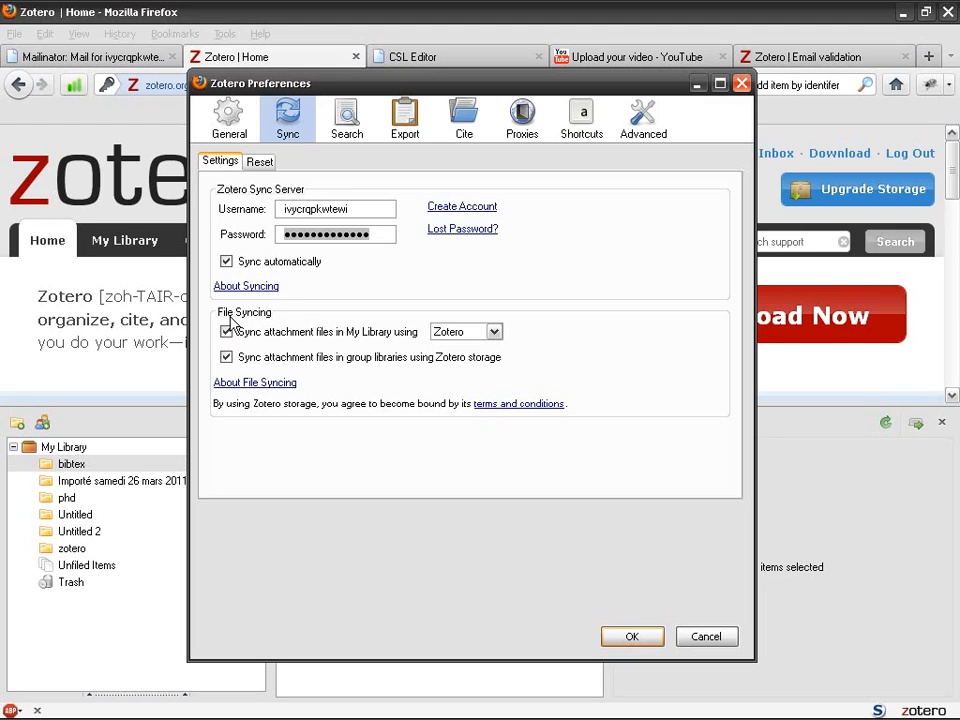
{"action": "left_click", "coordinate": [472, 334]}
{"action": "left_click", "coordinate": [476, 334]}
{"action": "left_click", "coordinate": [474, 335]}
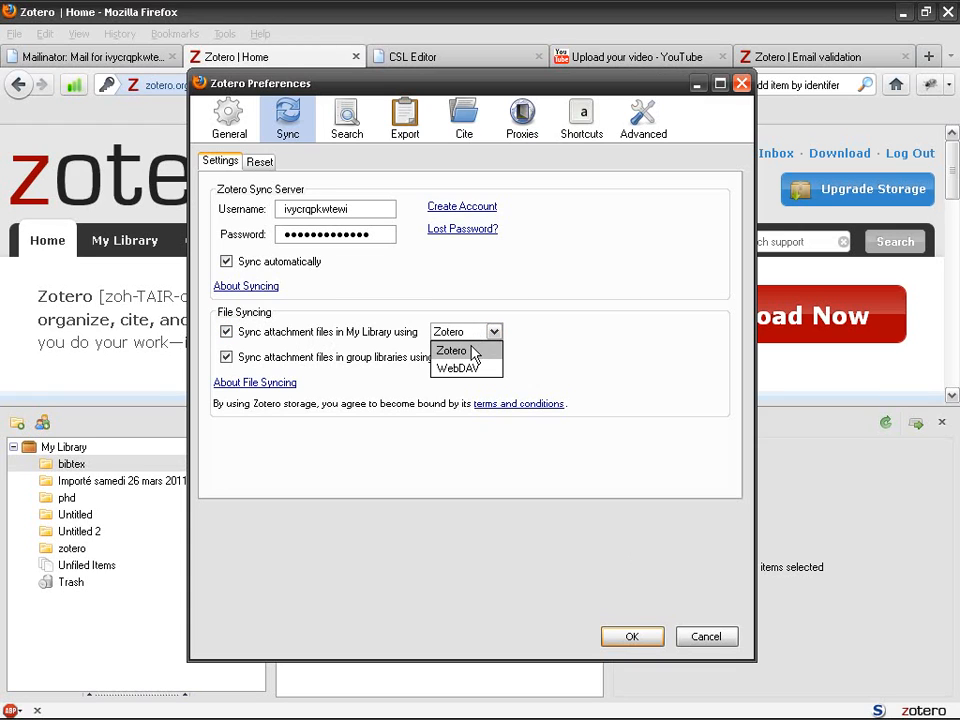
{"action": "left_click", "coordinate": [474, 345]}
Choose Restore to Zotero Server on the Reset tab, confirm with OK, and sync again
{"action": "left_click", "coordinate": [259, 163]}
{"action": "left_click", "coordinate": [219, 161]}
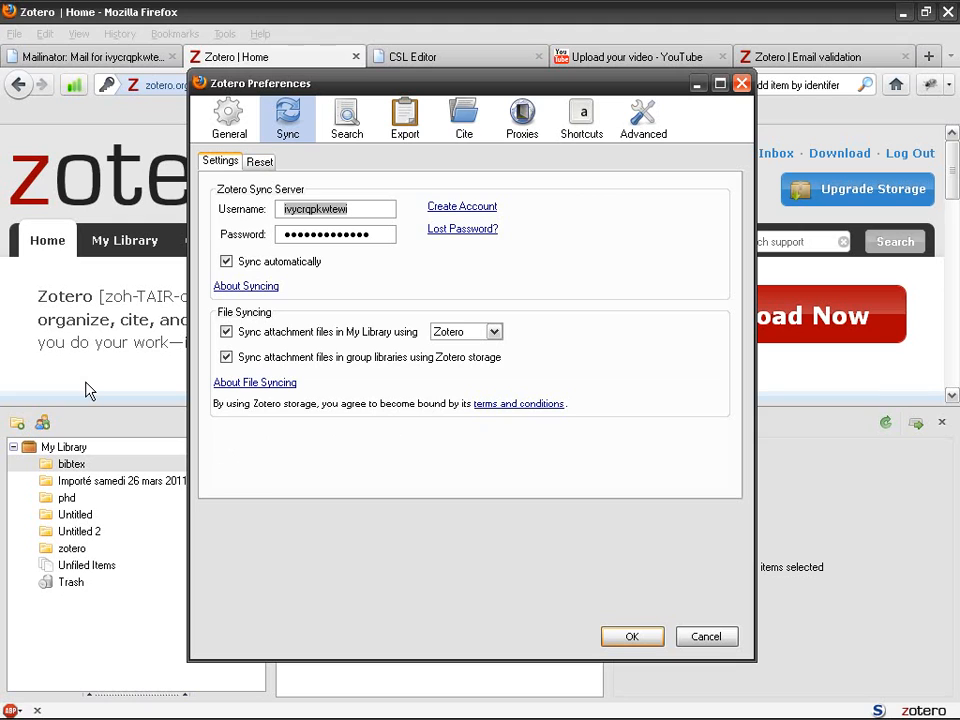
{"action": "left_click", "coordinate": [258, 162]}
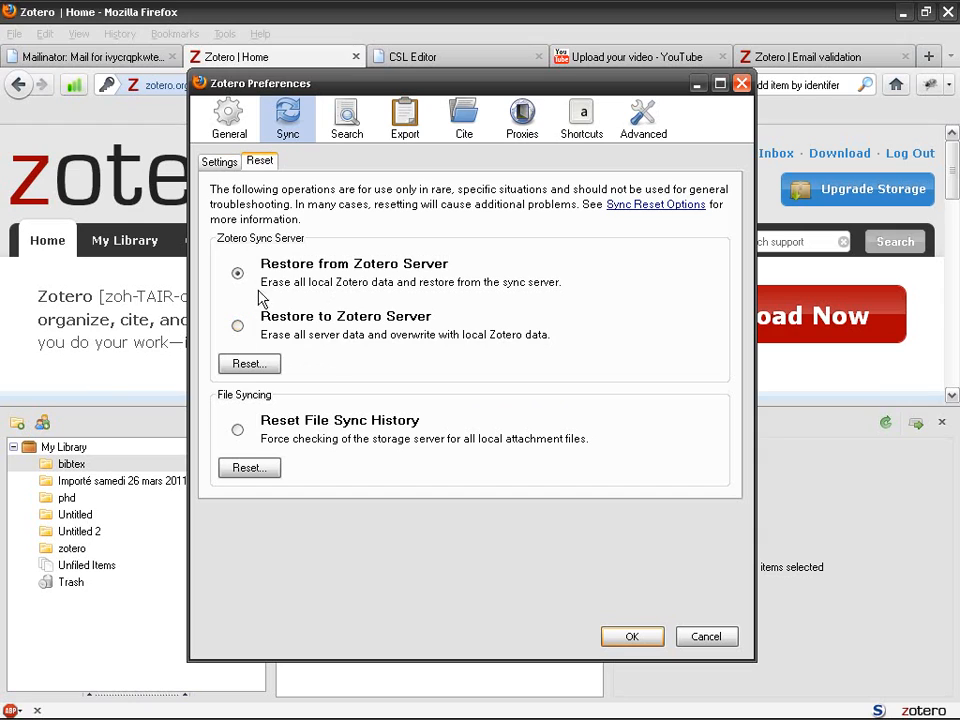
{"action": "left_click", "coordinate": [245, 336]}
{"action": "left_click", "coordinate": [220, 161]}
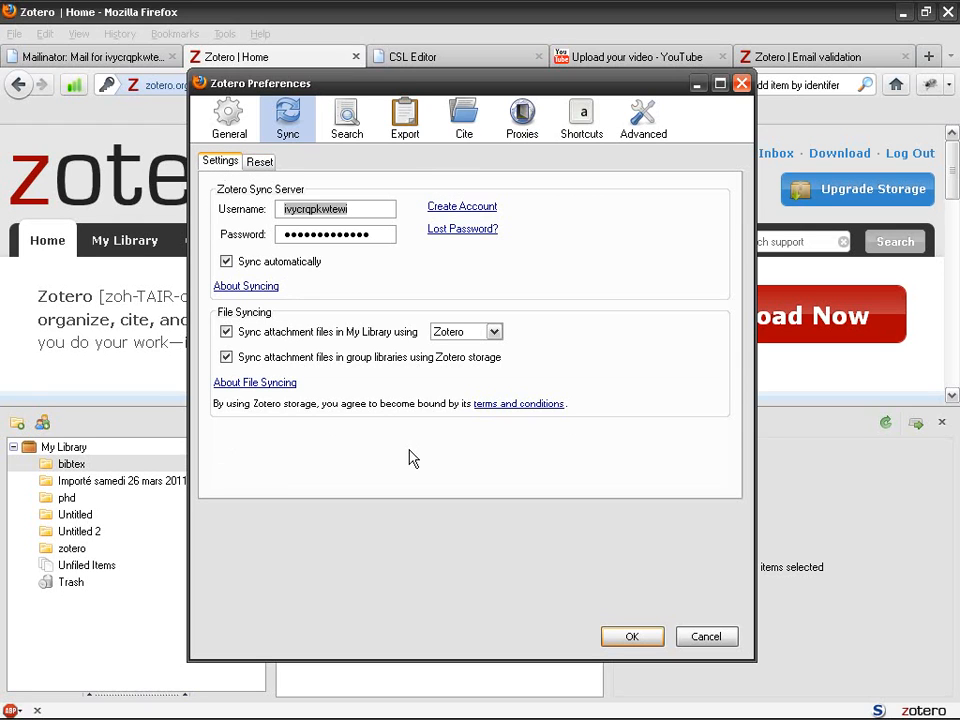
{"action": "left_click", "coordinate": [649, 638]}
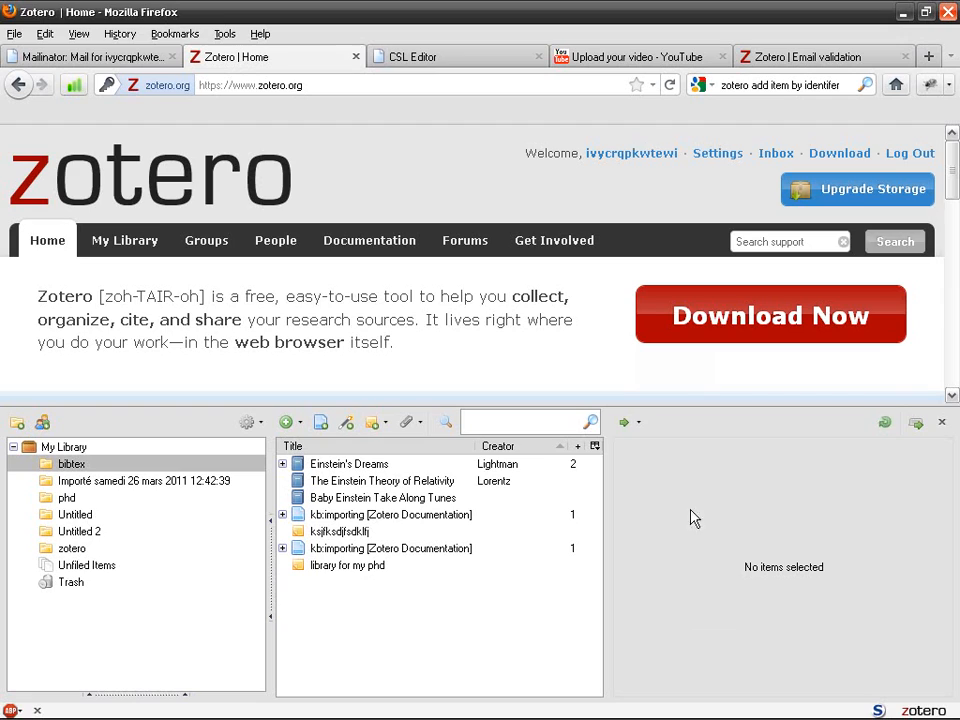
{"action": "left_click", "coordinate": [884, 422]}
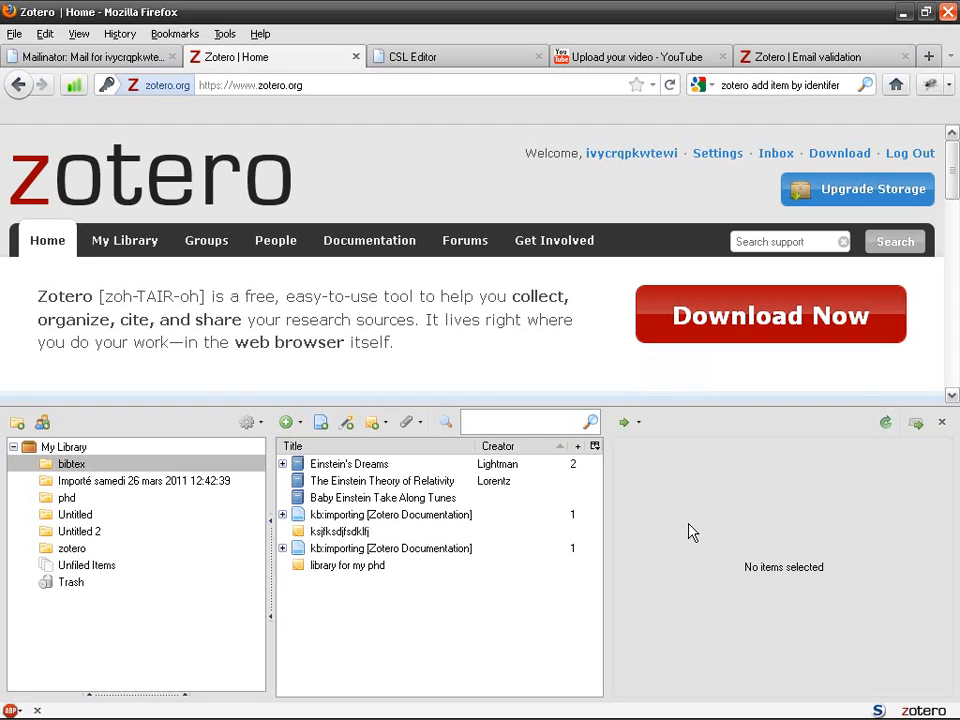